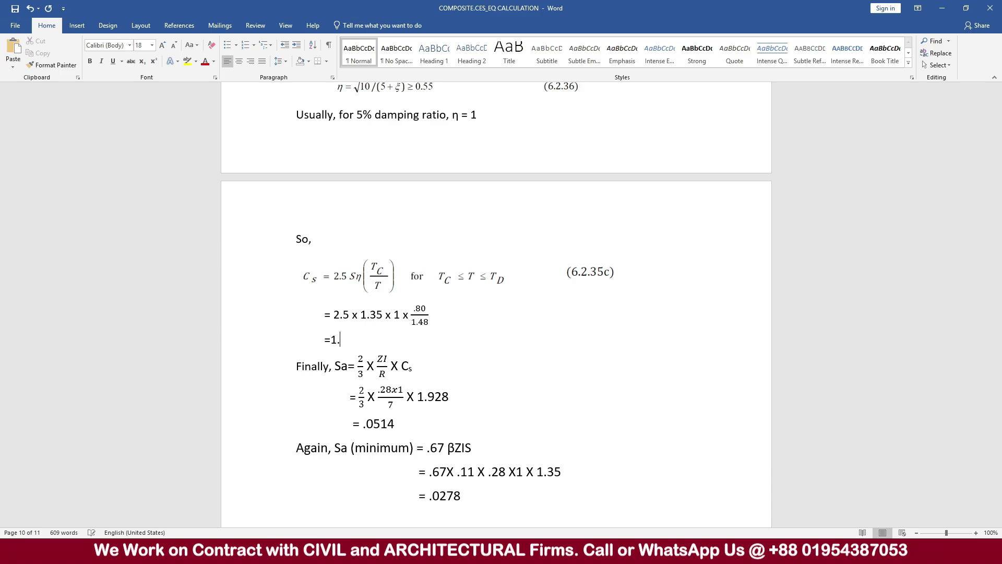
# Complete the Cs result as 1.82 and replace the Cs factor in the Sa calculation with 1.82.
pyautogui.write('2')
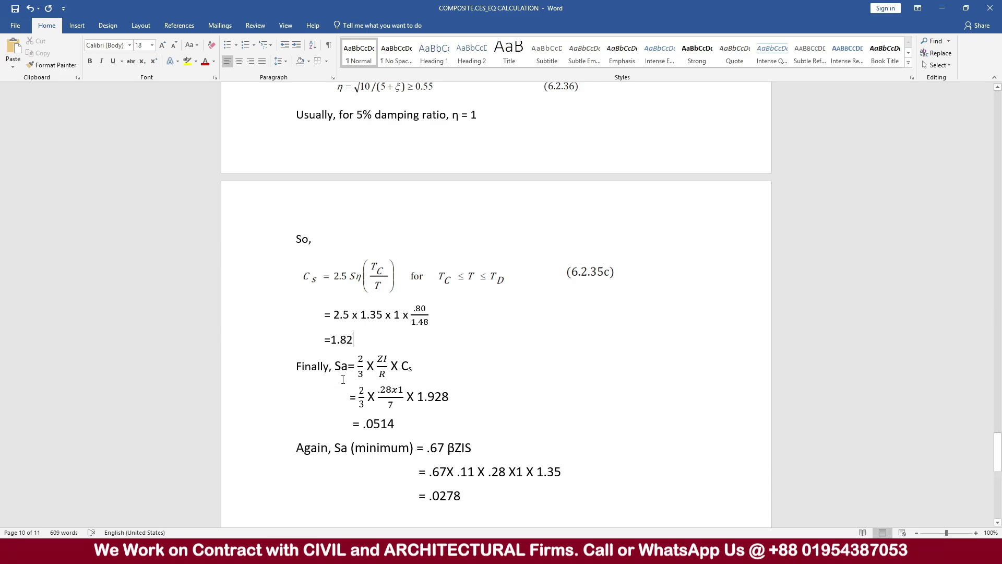
pyautogui.doubleClick(403, 366)
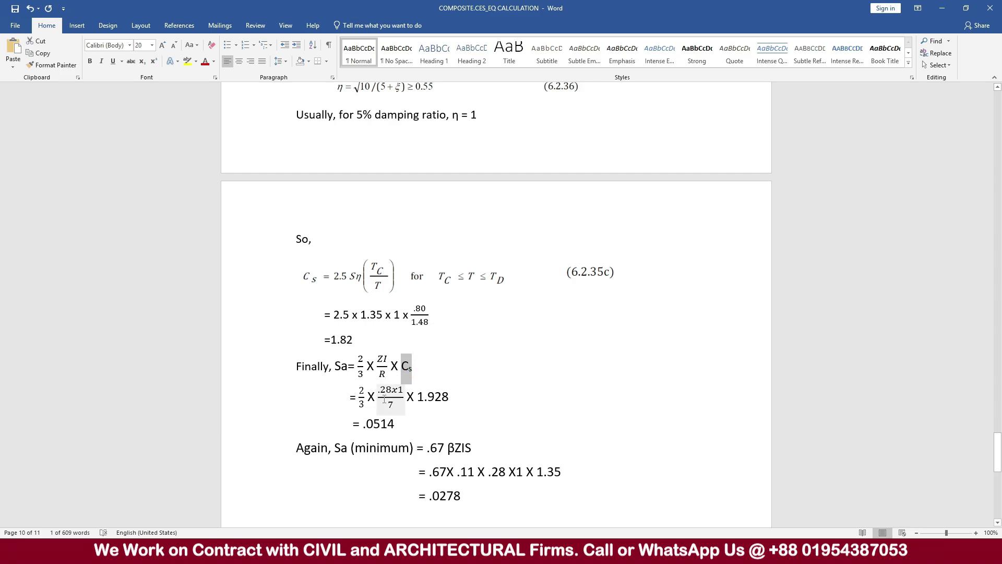
pyautogui.click(459, 396)
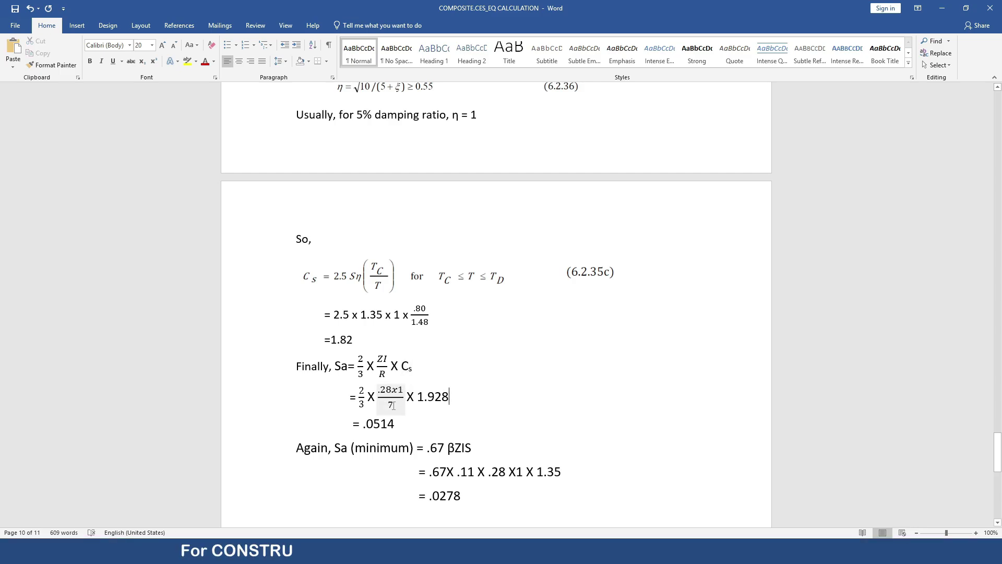
pyautogui.click(392, 404)
pyautogui.click(455, 398)
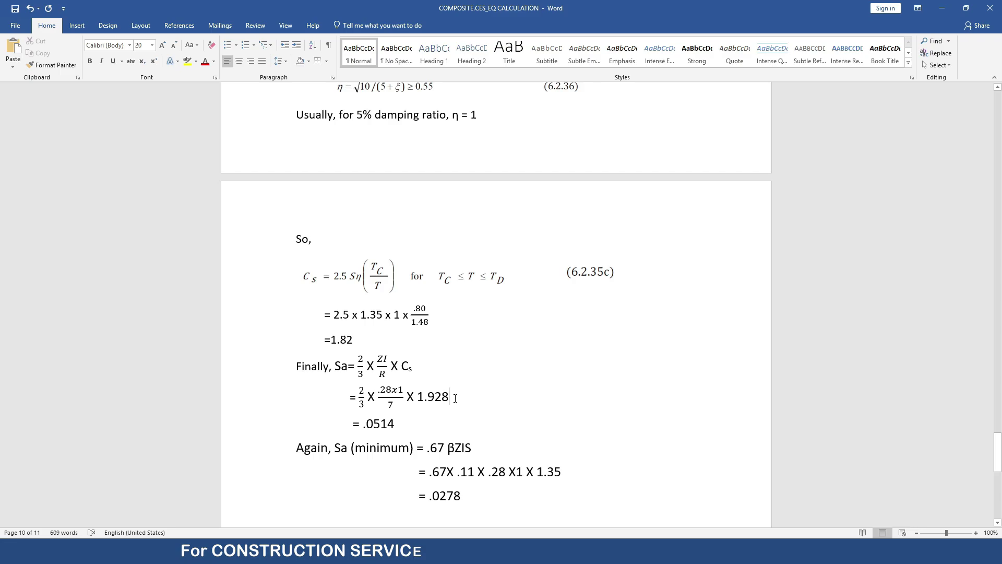
pyautogui.press('BackSpace')
pyautogui.press('BackSpace')
pyautogui.press('BackSpace')
pyautogui.write('82')
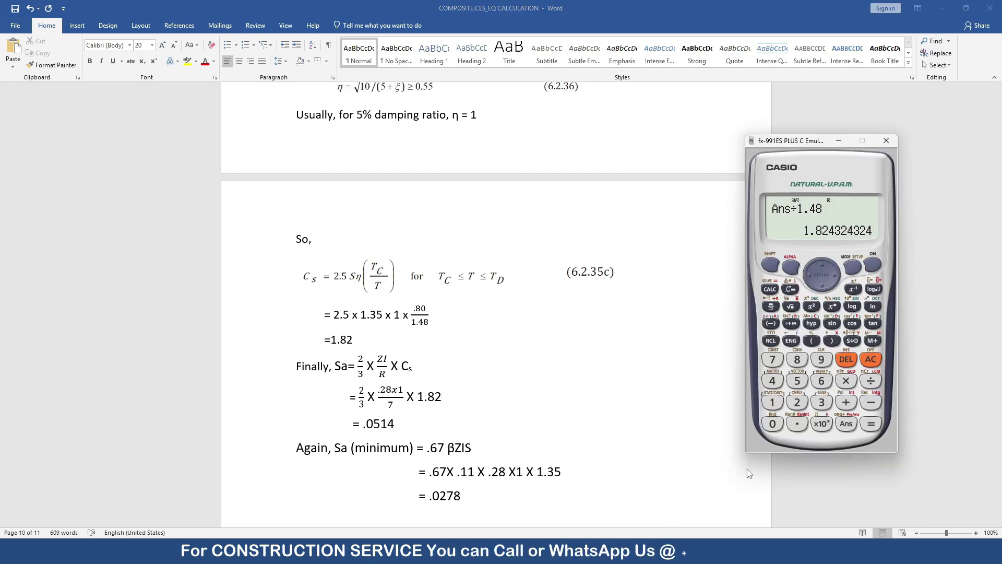
# In the fx-991ES calculator emulator, compute 2 × .28 × 1.82 and divide the answer by 21.
pyautogui.click(874, 361)
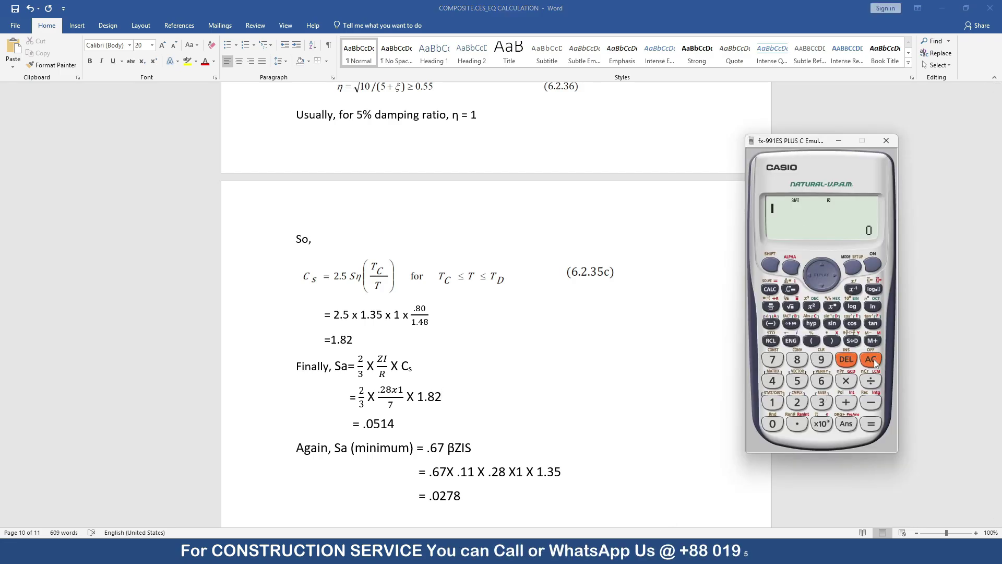
pyautogui.click(797, 403)
pyautogui.click(846, 382)
pyautogui.click(797, 423)
pyautogui.click(798, 402)
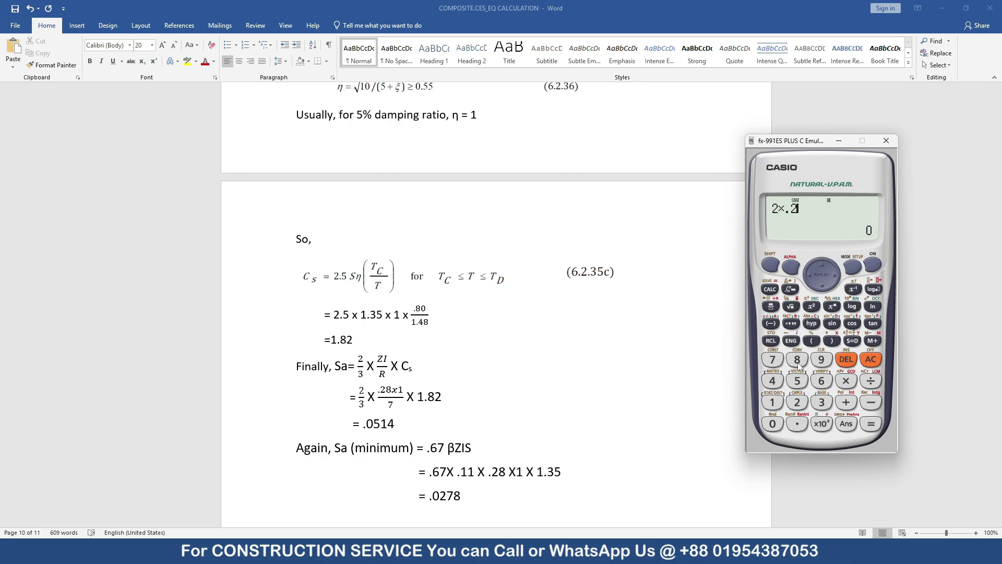
pyautogui.click(797, 359)
pyautogui.click(847, 381)
pyautogui.click(773, 402)
pyautogui.click(798, 424)
pyautogui.click(797, 360)
pyautogui.click(797, 402)
pyautogui.click(870, 424)
pyautogui.click(871, 381)
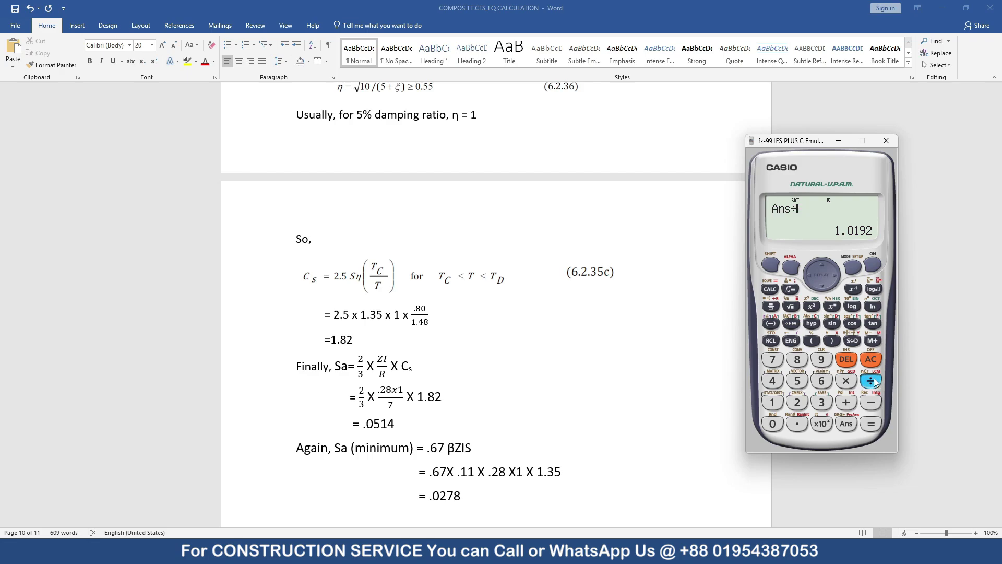
pyautogui.click(797, 402)
pyautogui.click(772, 403)
pyautogui.click(870, 424)
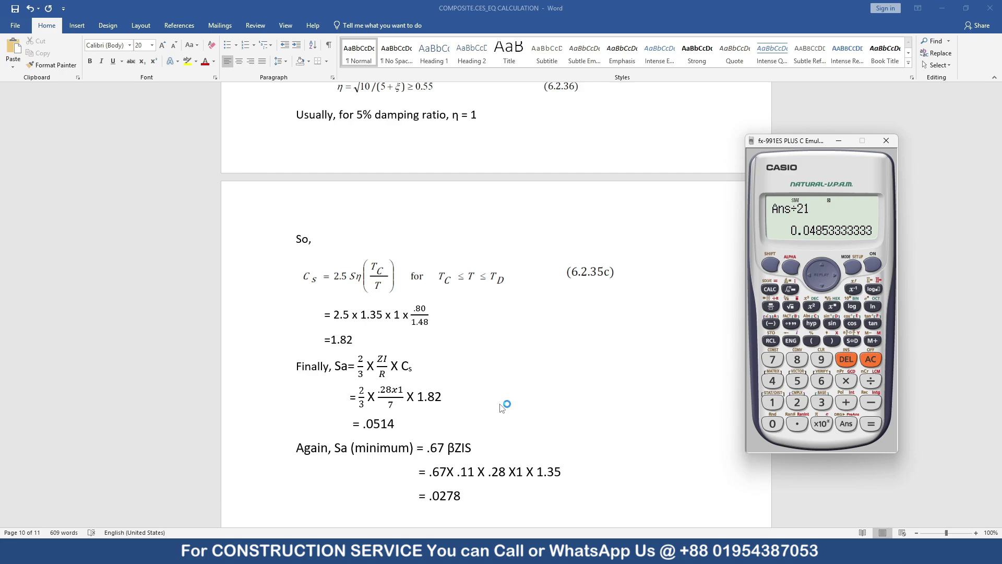
# Back in the Word document, change the Sa result under the 1.82 calculation to .048.
pyautogui.click(396, 423)
pyautogui.click(398, 422)
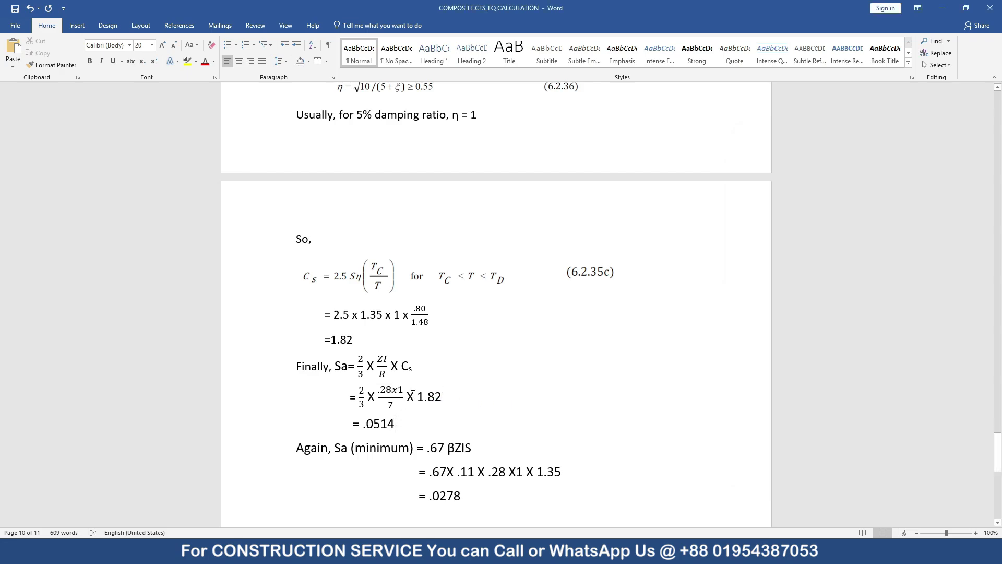
pyautogui.press('BackSpace')
pyautogui.press('BackSpace')
pyautogui.press('BackSpace')
pyautogui.write('4')
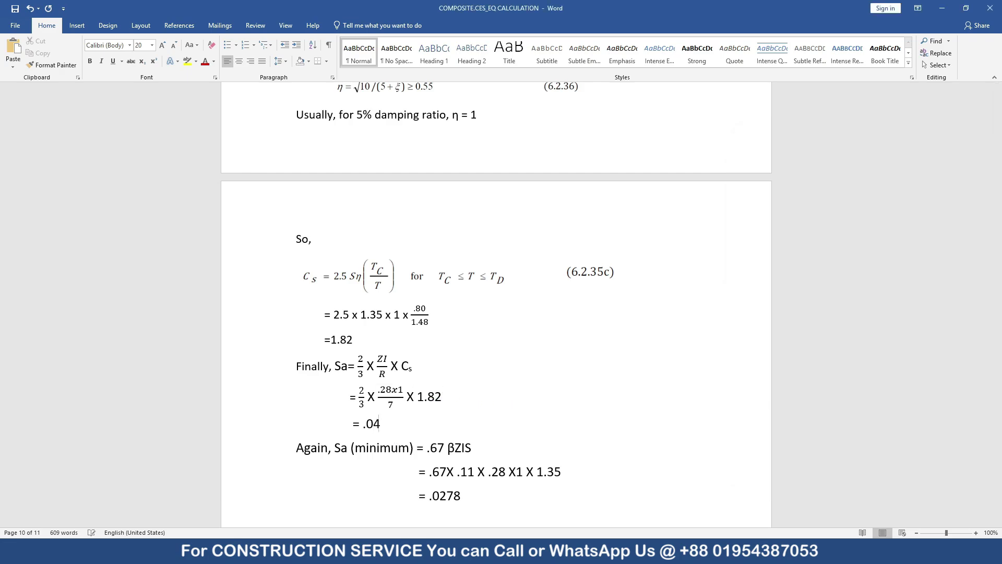
pyautogui.write('8')
# Review the minimum Sa calculation against the Sa and β definitions on the following page.
pyautogui.scroll(-3, 475, 342)
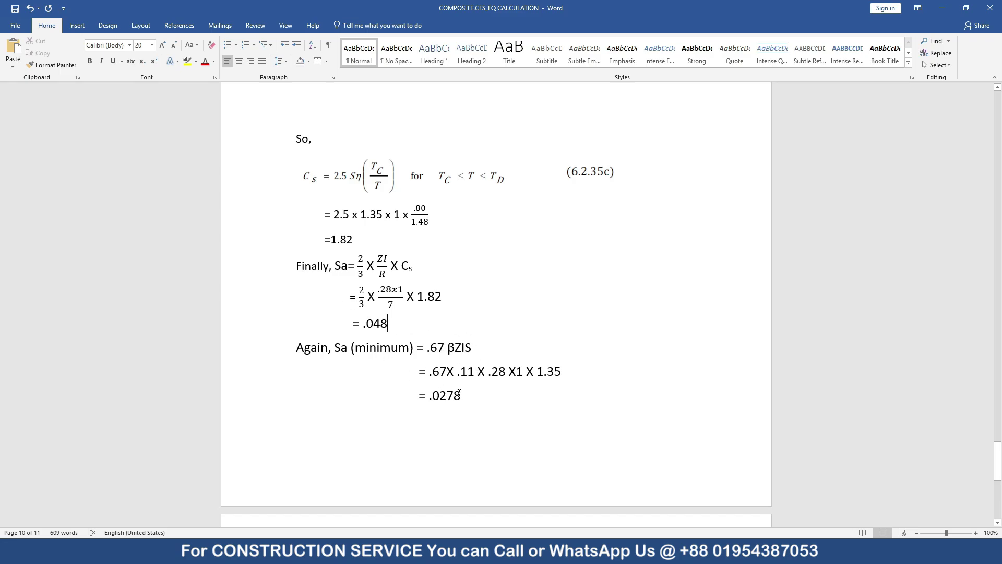
pyautogui.scroll(-10, 459, 393)
pyautogui.scroll(2, 479, 470)
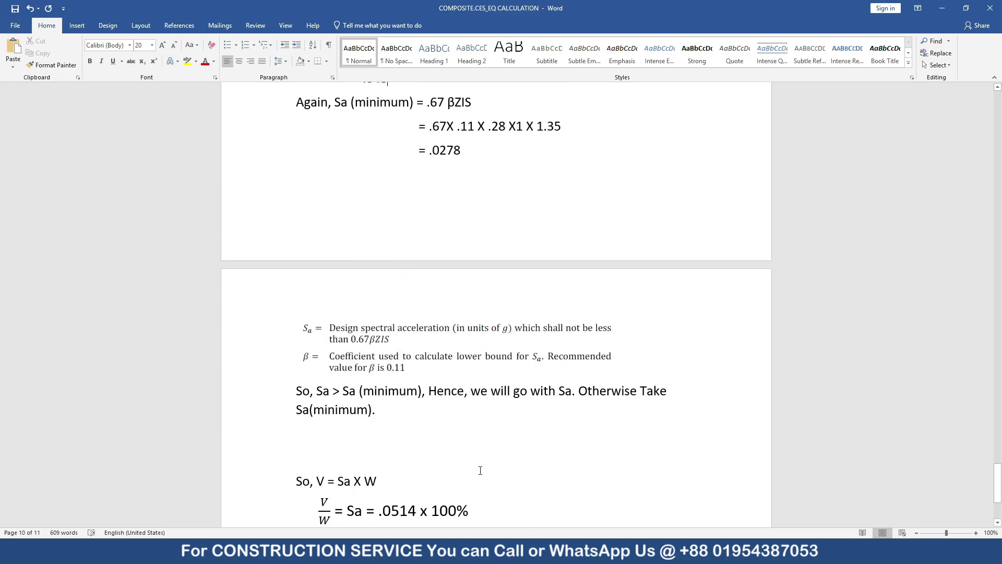
pyautogui.scroll(7, 480, 470)
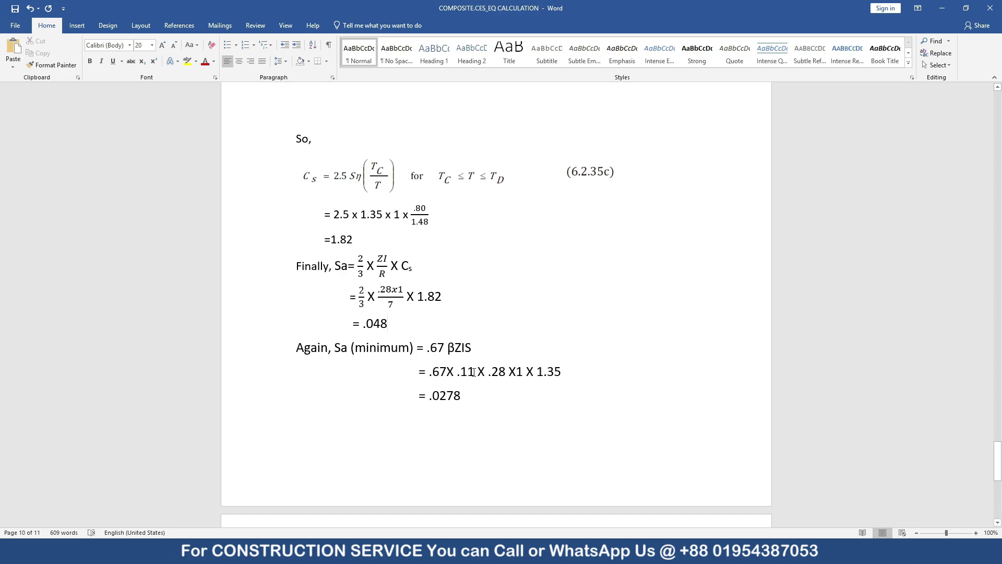
pyautogui.scroll(-9, 504, 410)
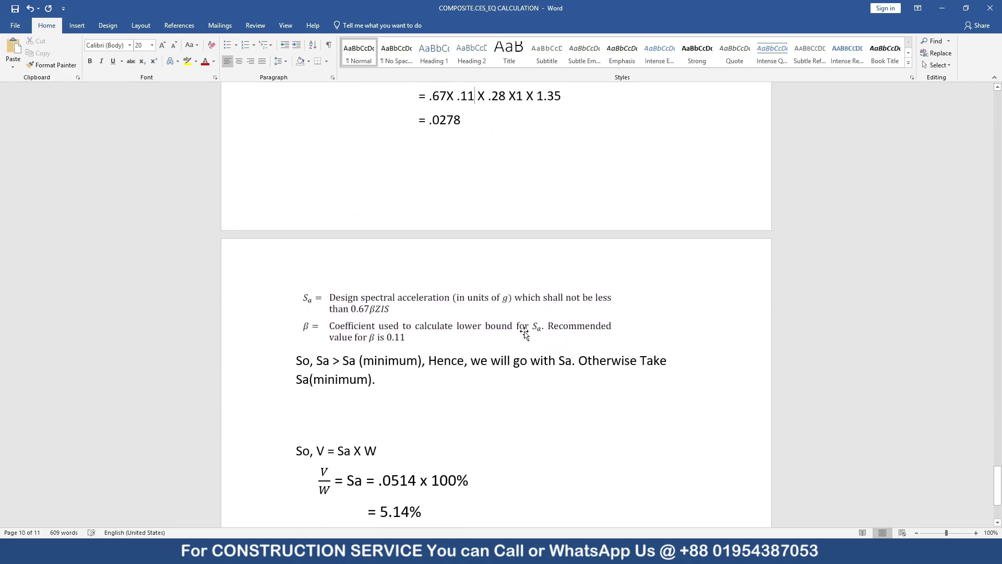
pyautogui.click(522, 330)
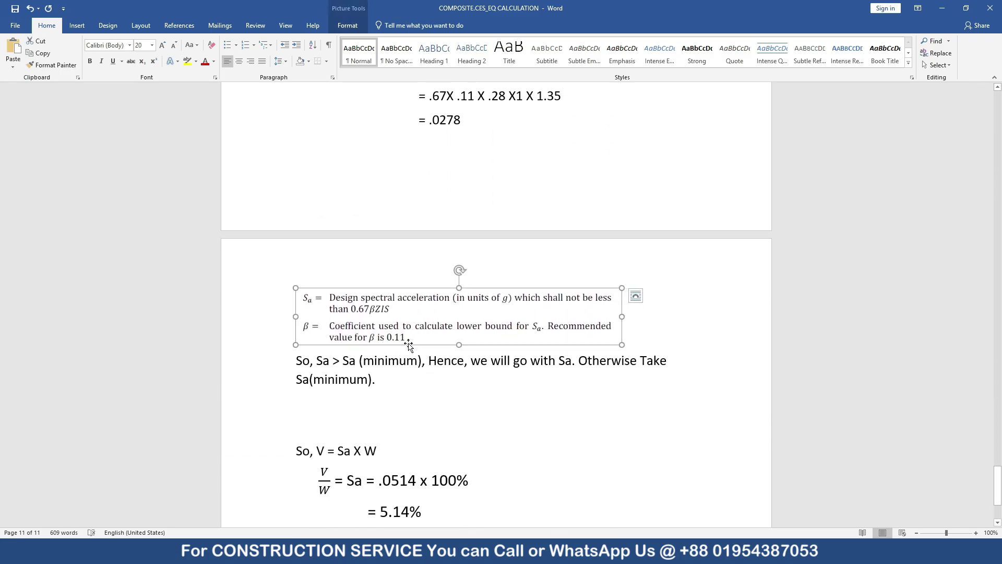
pyautogui.scroll(3, 438, 349)
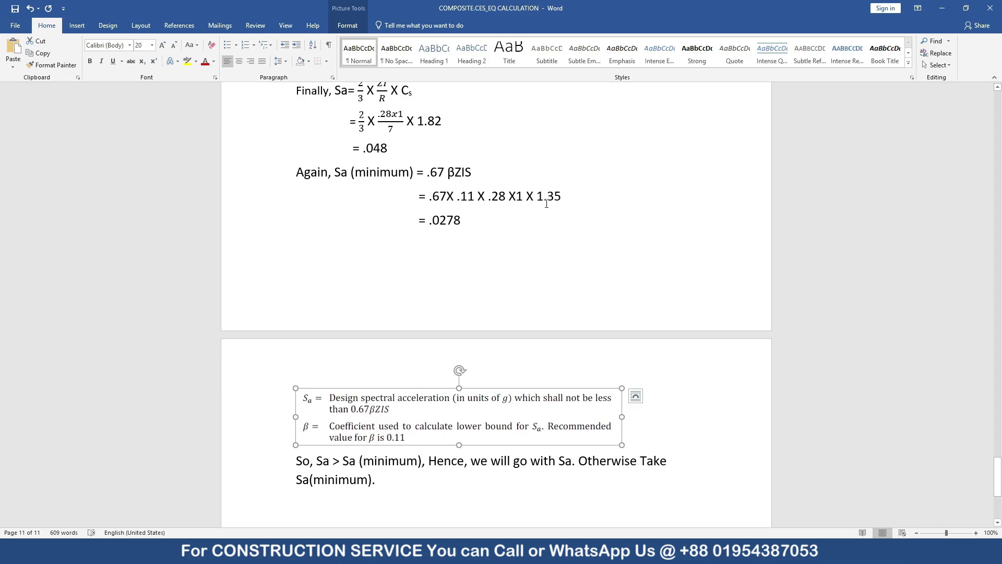
# Check the minimum Sa in the calculator emulator by computing .67 × .11 × .28 × 1.35.
pyautogui.click(619, 550)
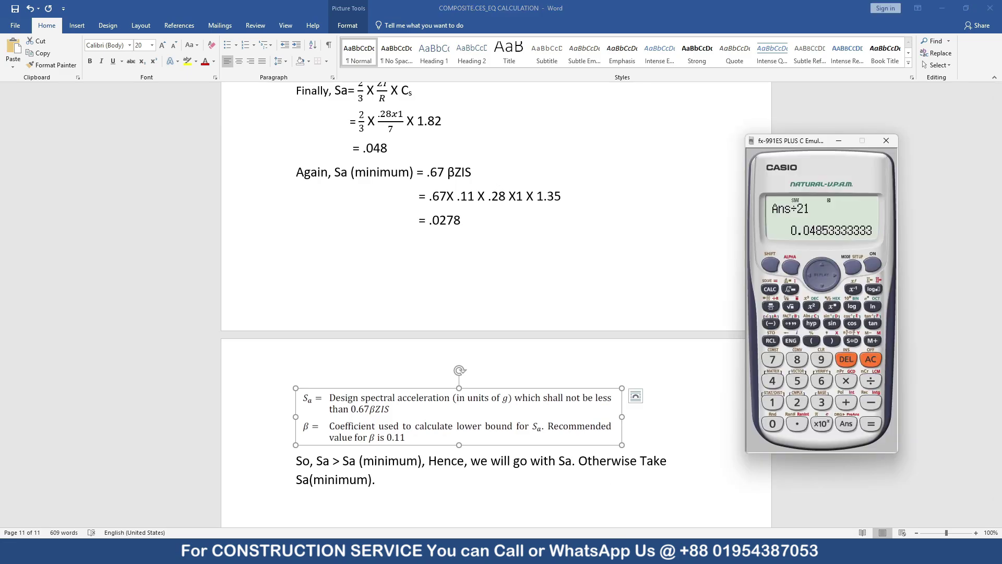
pyautogui.click(873, 362)
pyautogui.write('.67')
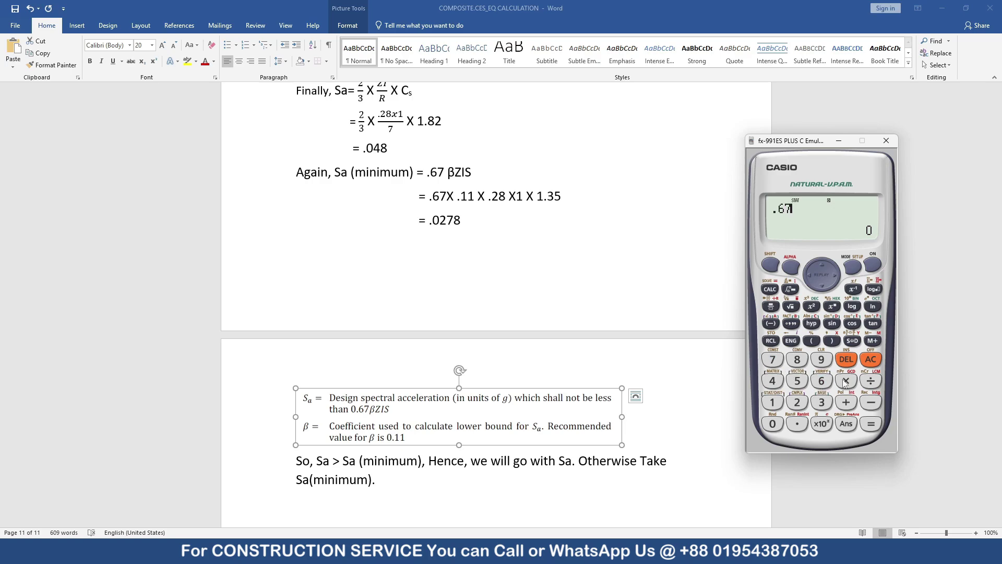
pyautogui.click(845, 384)
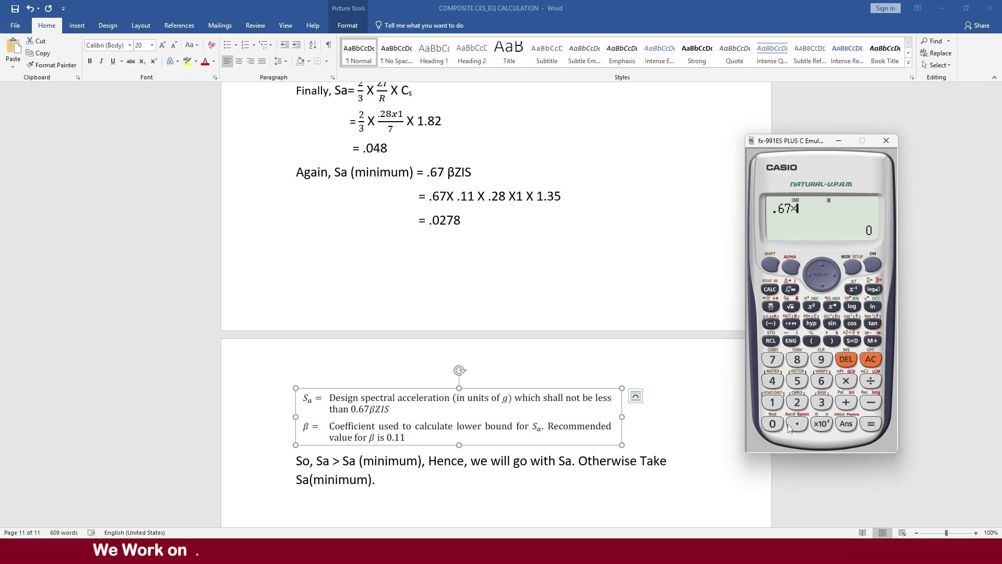
pyautogui.click(790, 425)
pyautogui.click(775, 403)
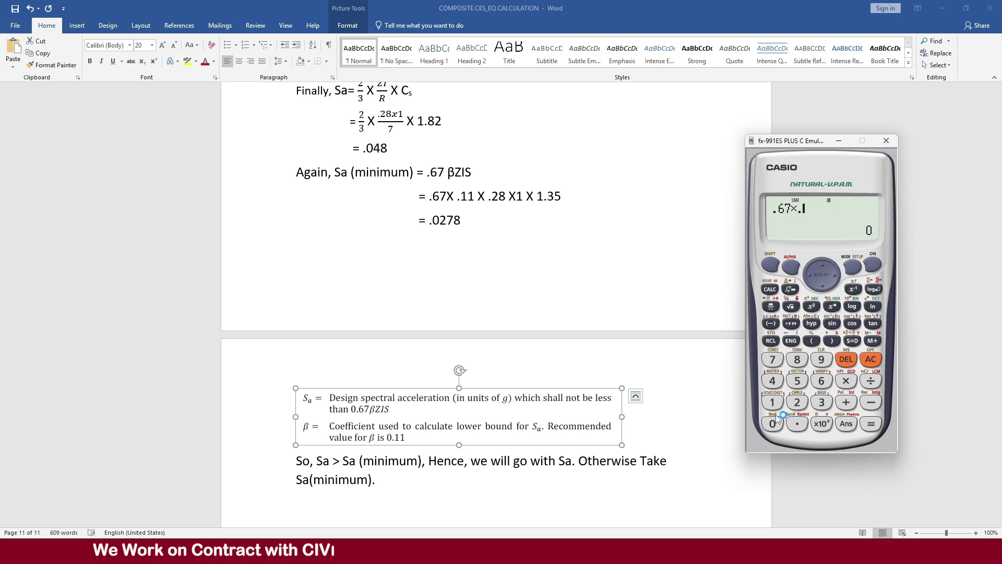
pyautogui.click(775, 403)
pyautogui.click(850, 382)
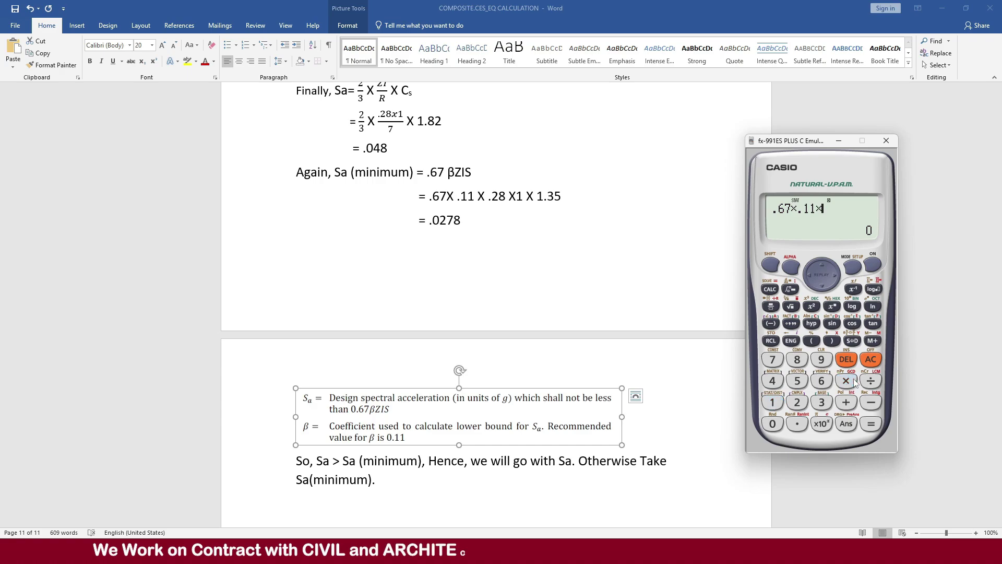
pyautogui.click(797, 423)
pyautogui.click(798, 400)
pyautogui.click(797, 359)
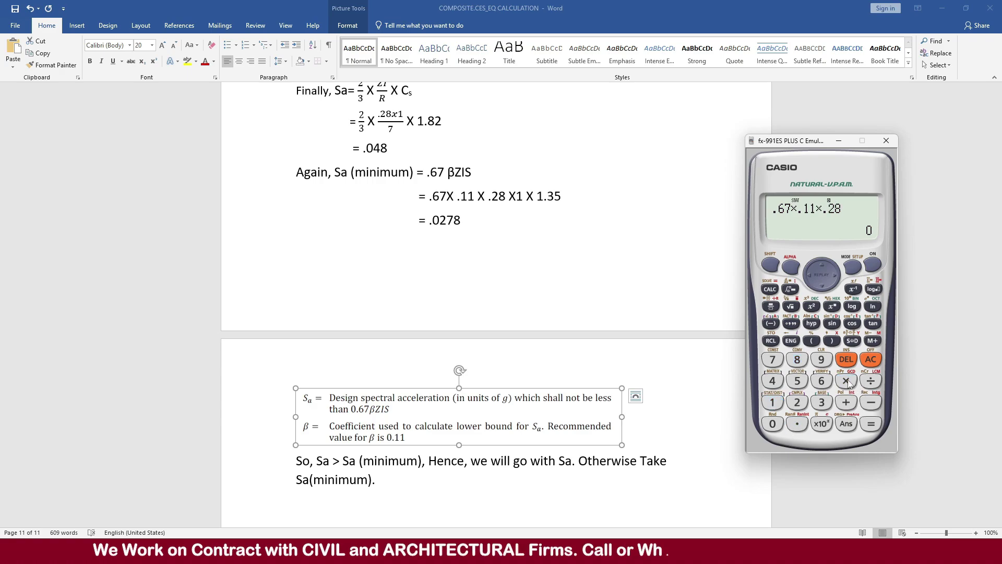
pyautogui.click(846, 381)
pyautogui.click(772, 402)
pyautogui.click(797, 424)
pyautogui.click(821, 402)
pyautogui.click(797, 380)
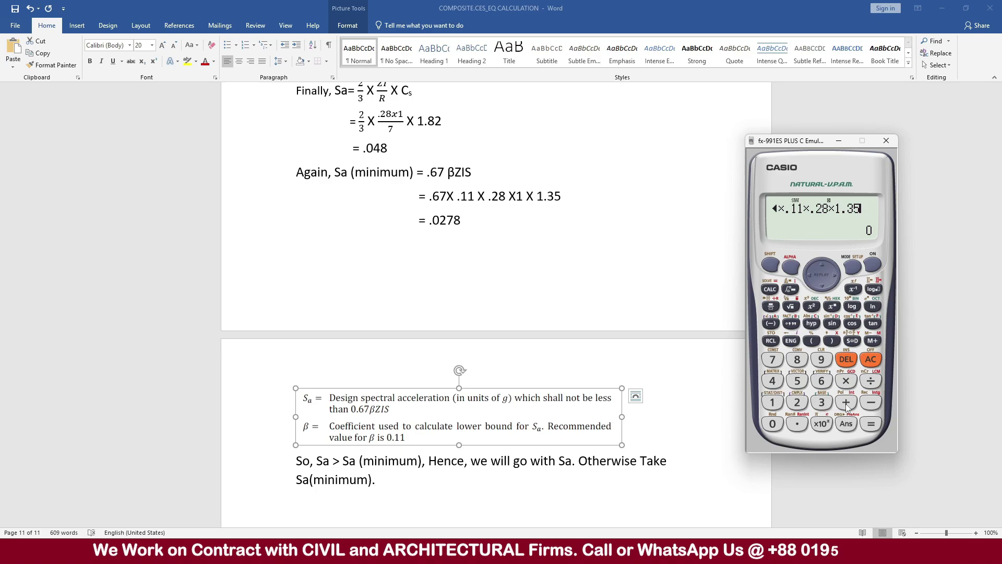
pyautogui.click(871, 424)
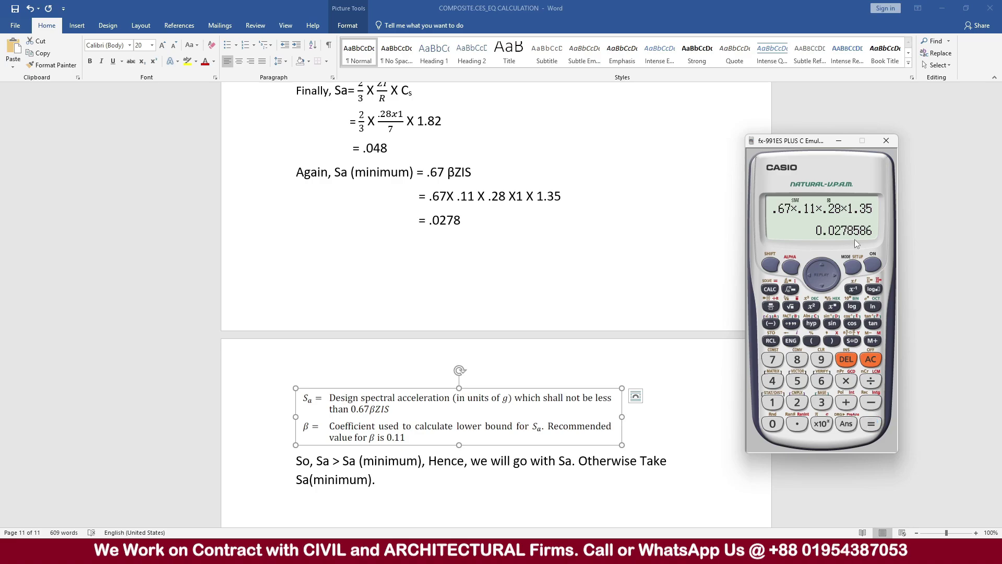
# Return to the Word document and compare Sa with Sa (minimum) against the written conclusion on which value governs.
pyautogui.scroll(3, 364, 180)
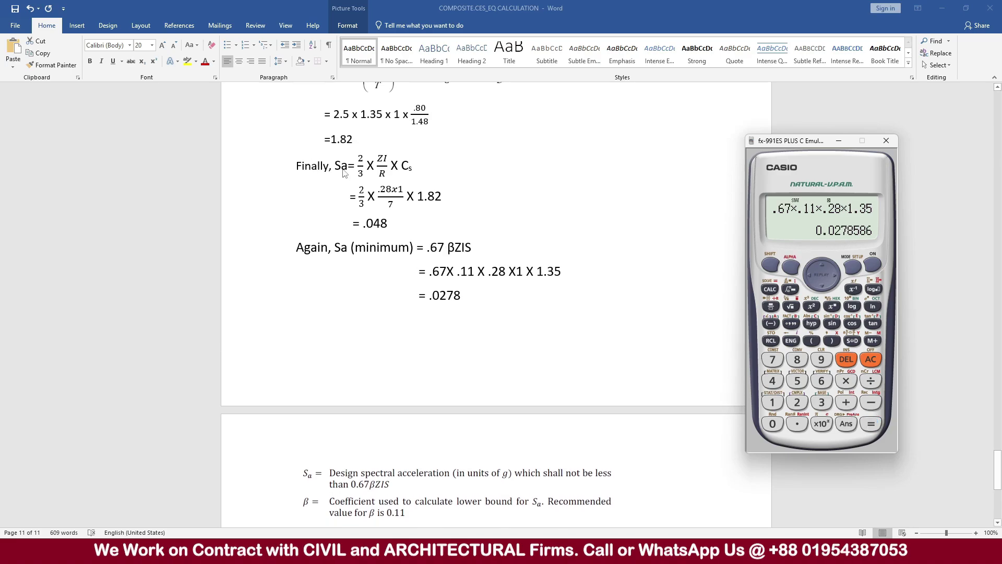
pyautogui.click(305, 155)
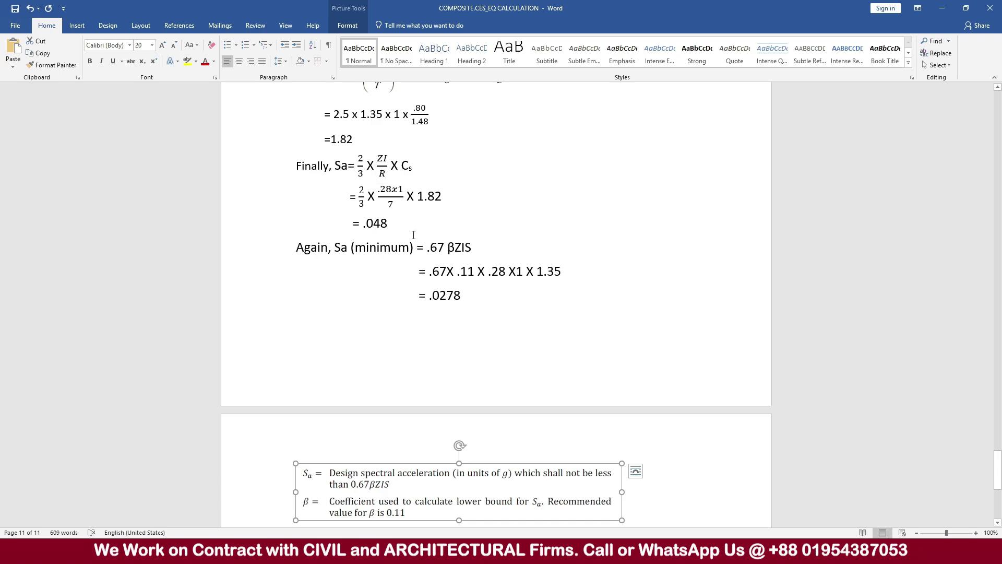
pyautogui.scroll(-6, 502, 337)
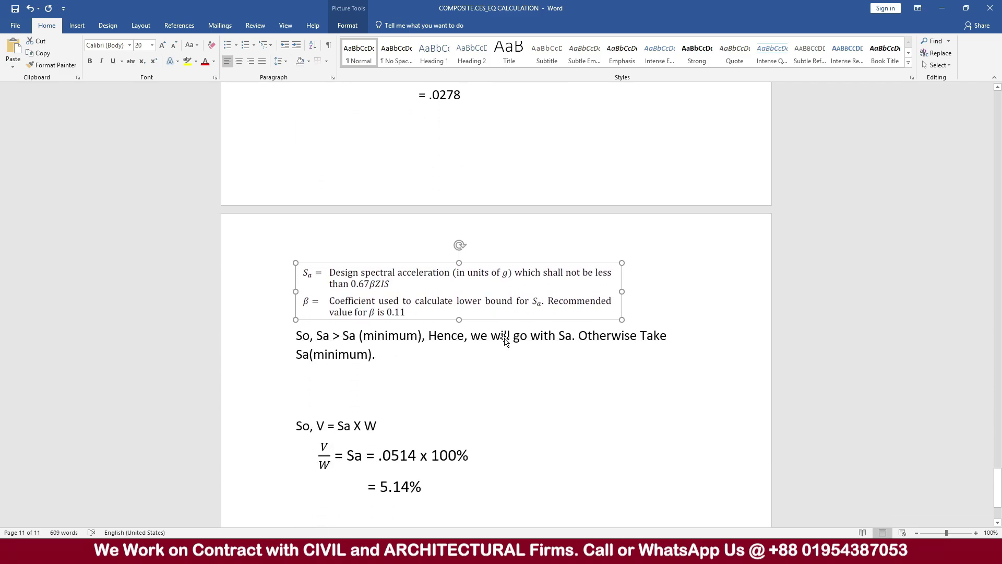
pyautogui.scroll(5, 505, 339)
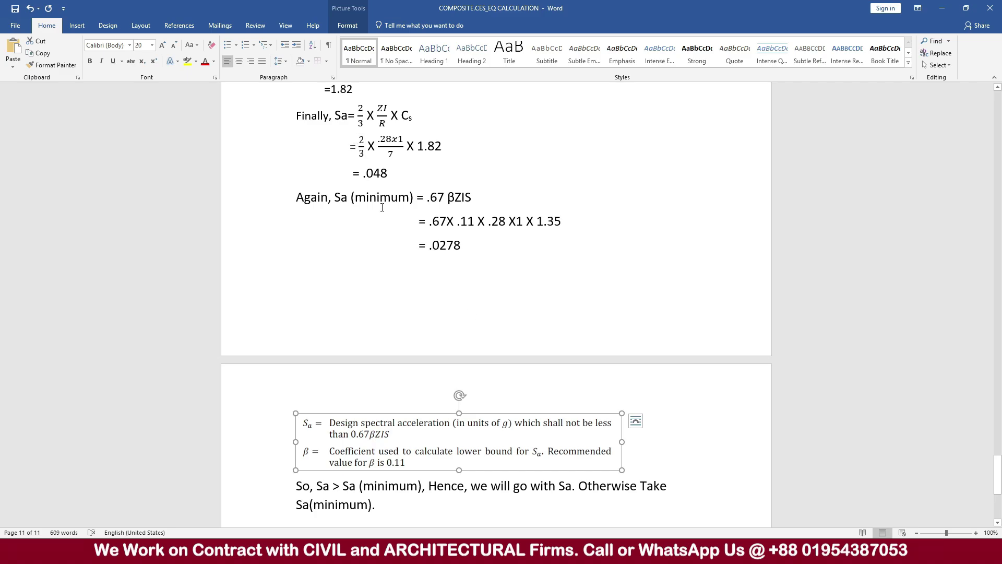
pyautogui.scroll(-4, 425, 222)
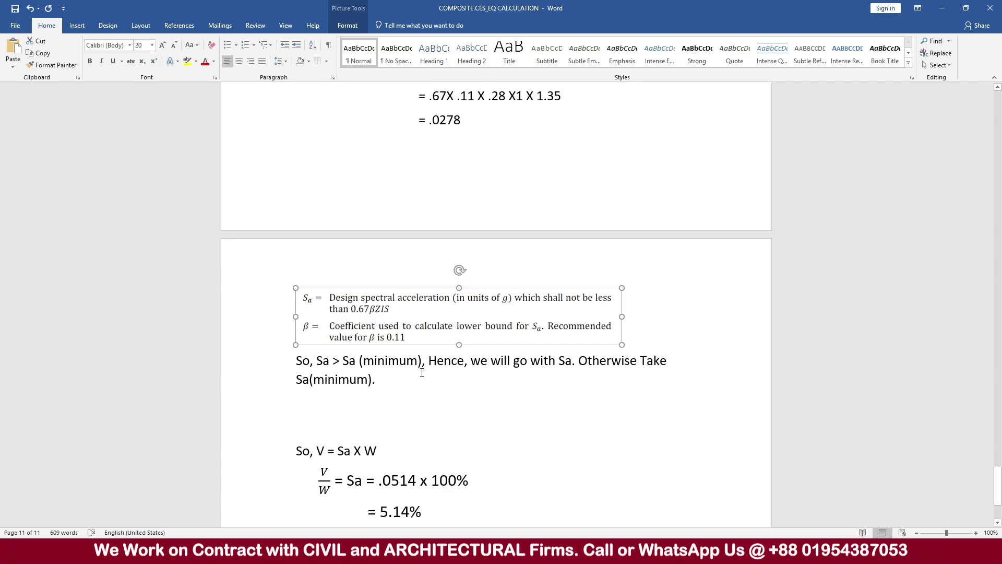
# Change the Sa value in the V/W equation to .048.
pyautogui.scroll(-4, 421, 372)
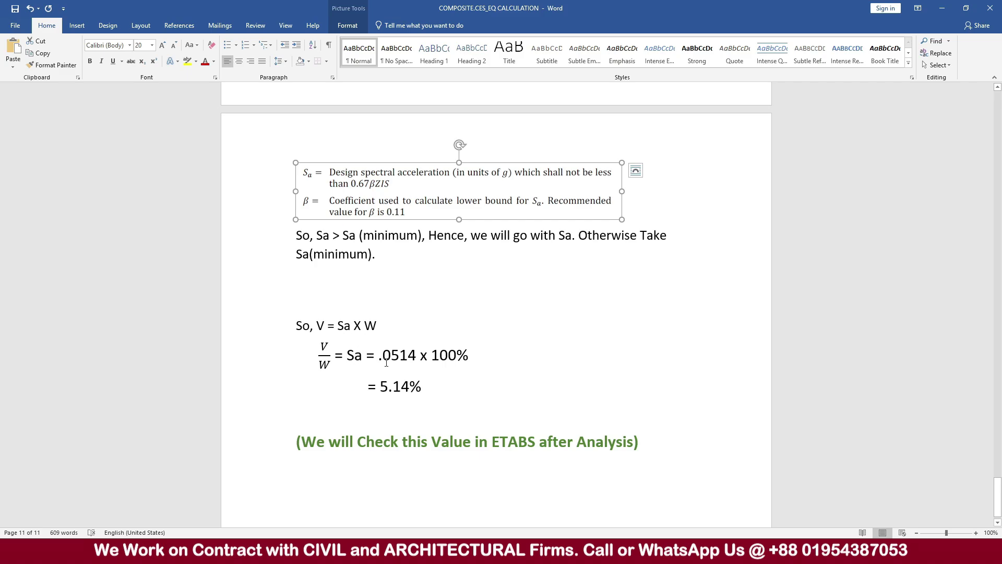
pyautogui.click(419, 353)
pyautogui.press('BackSpace')
pyautogui.press('BackSpace')
pyautogui.press('BackSpace')
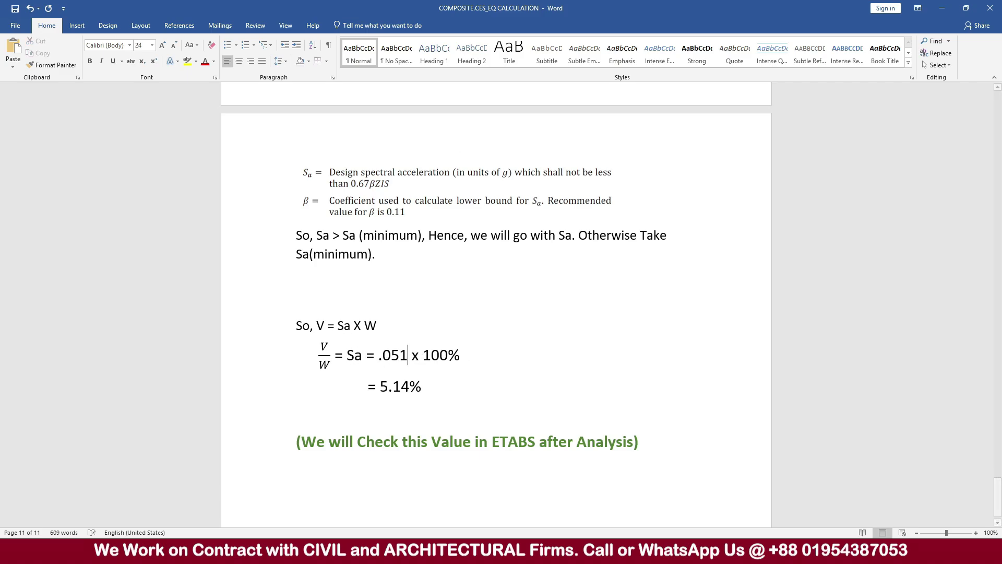
pyautogui.write('48')
# Change the percentage result of the V/W equation to 4.8%.
pyautogui.click(387, 385)
pyautogui.press('BackSpace')
pyautogui.write('4')
pyautogui.click(410, 386)
pyautogui.press('BackSpace')
pyautogui.press('BackSpace')
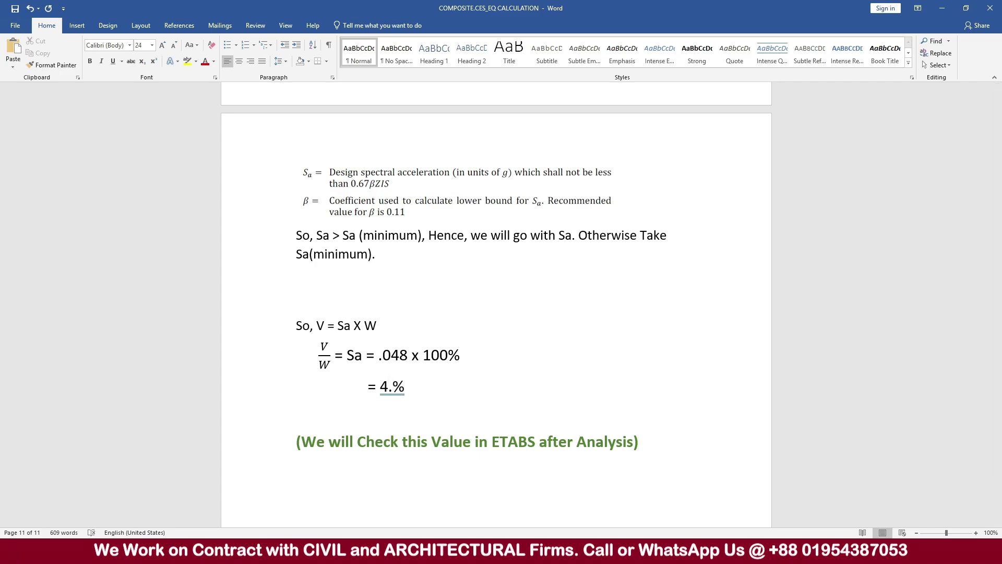
pyautogui.write('8')
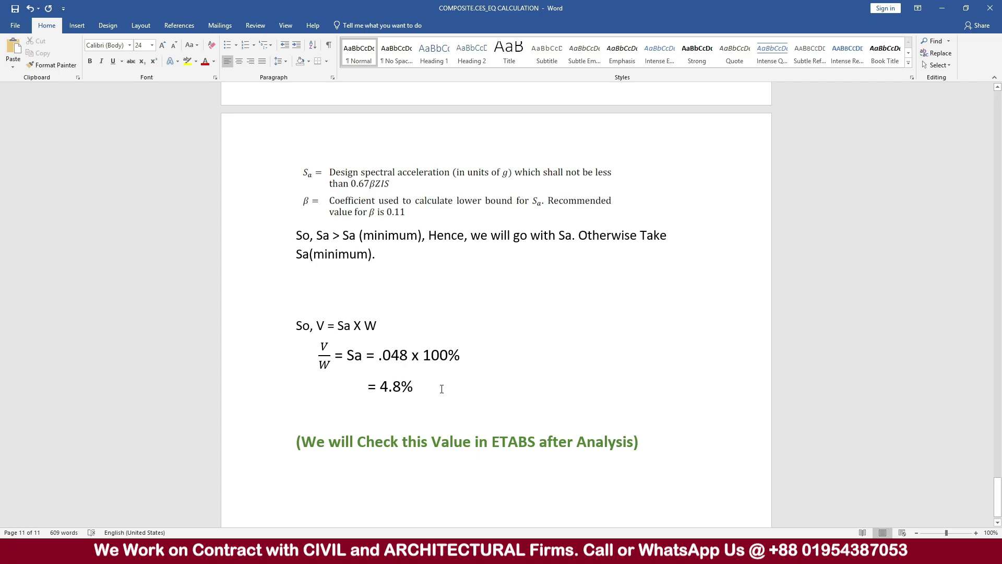
pyautogui.click(442, 389)
pyautogui.scroll(4, 432, 374)
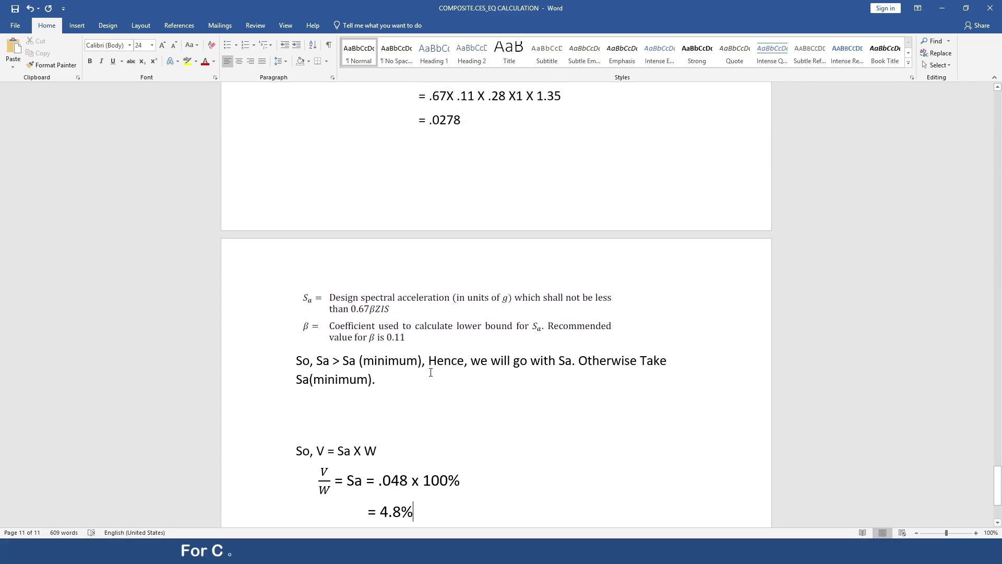
# Review the V/W calculation, the Sa conclusion and the note about checking the value in ETABS.
pyautogui.scroll(-4, 430, 373)
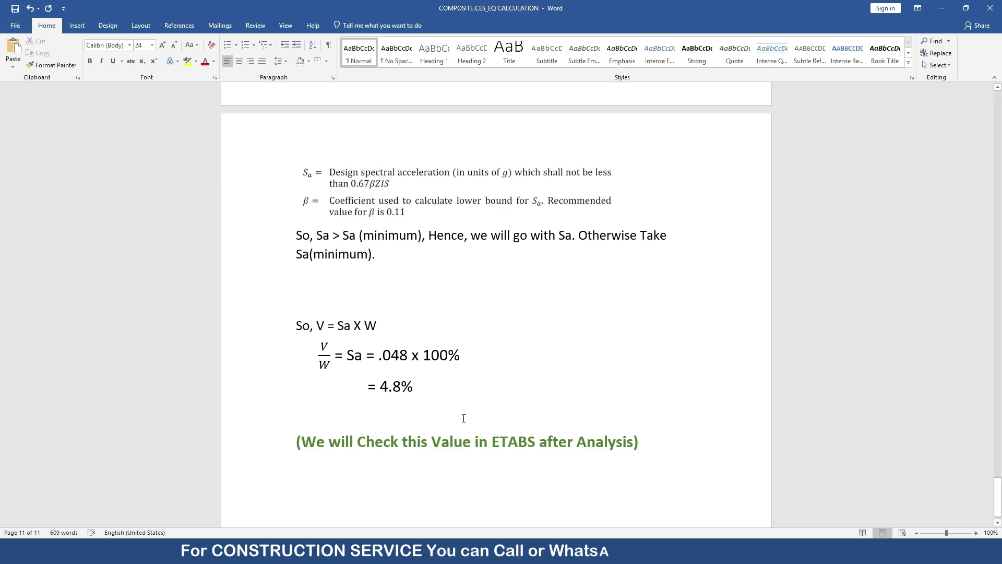
pyautogui.scroll(2, 463, 416)
pyautogui.scroll(-1, 472, 432)
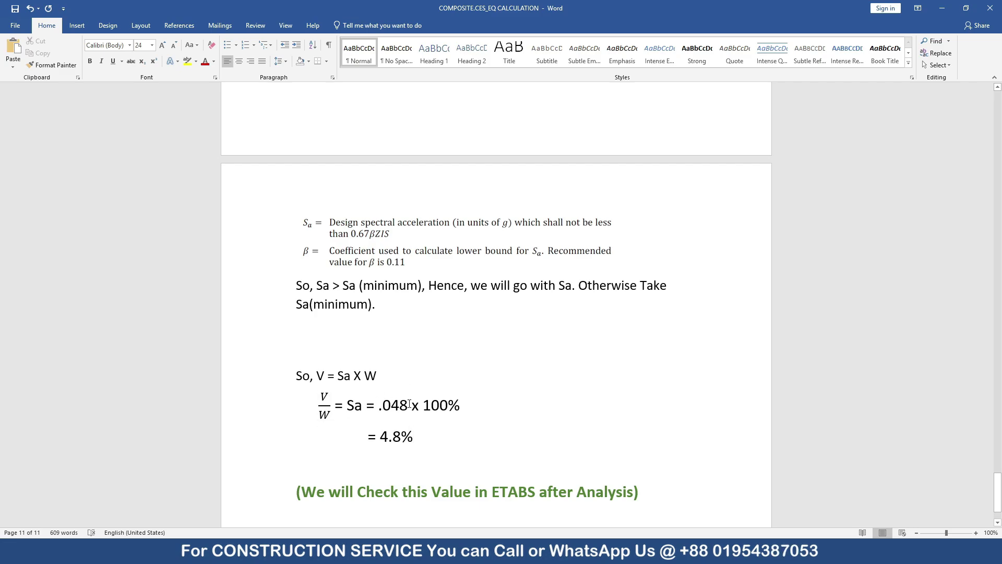
pyautogui.scroll(4, 425, 402)
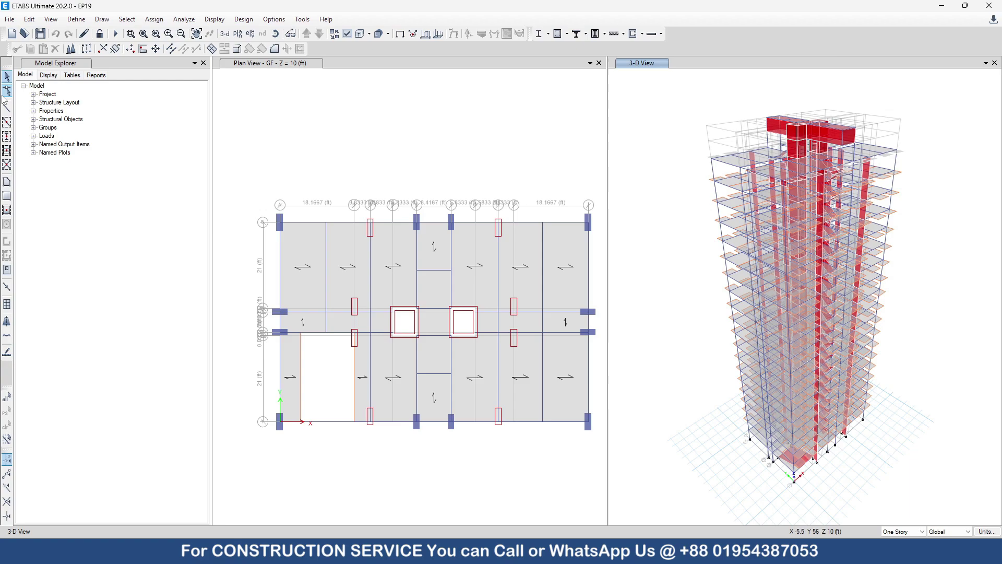
# Run the analysis of the building model in ETABS and generate the project report.
pyautogui.click(115, 35)
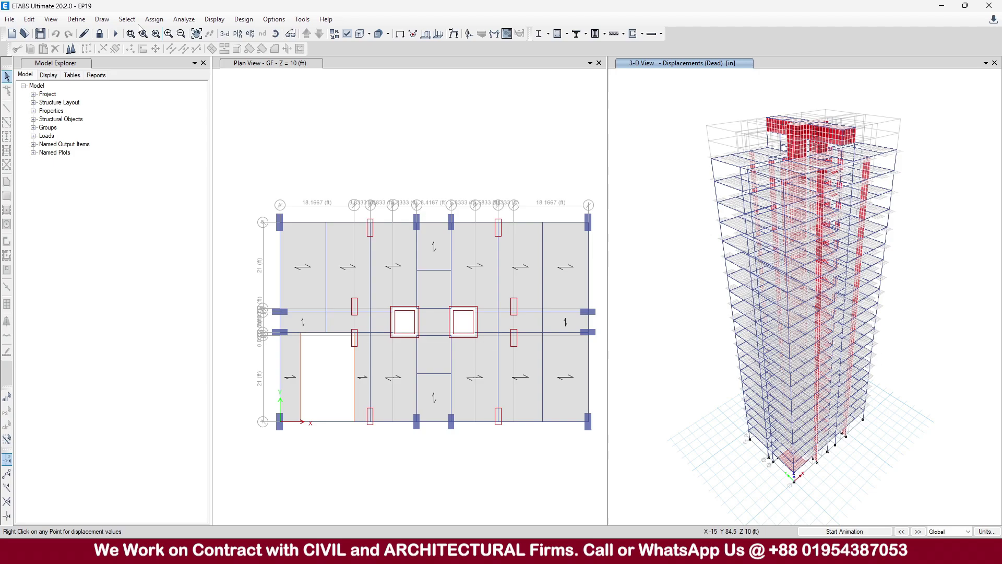
pyautogui.click(10, 20)
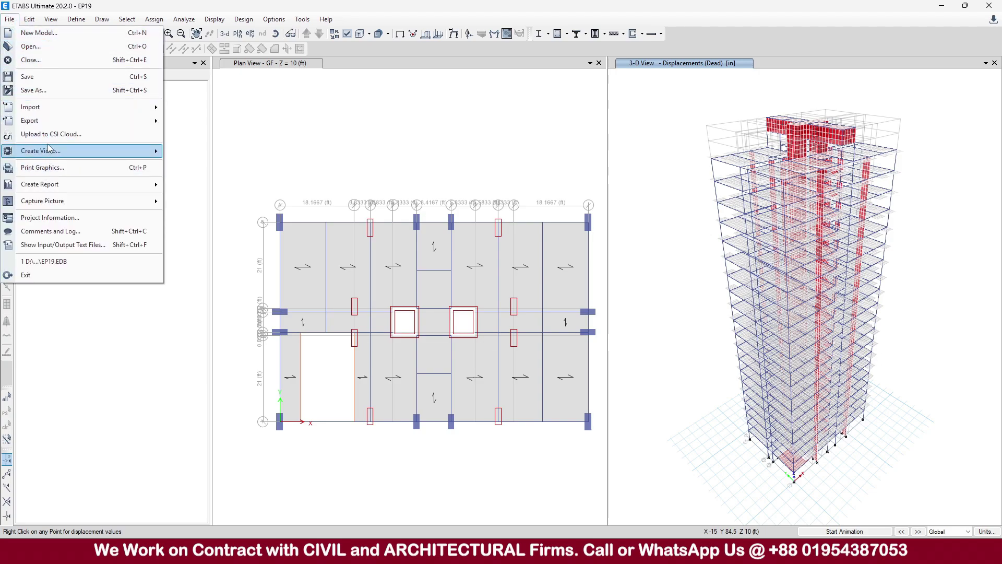
pyautogui.moveTo(58, 187)
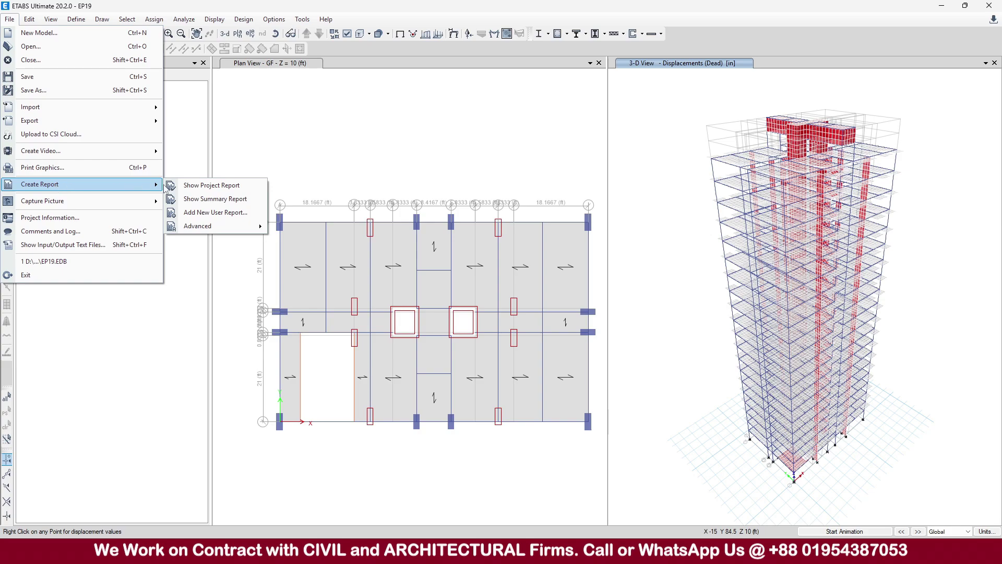
pyautogui.click(193, 186)
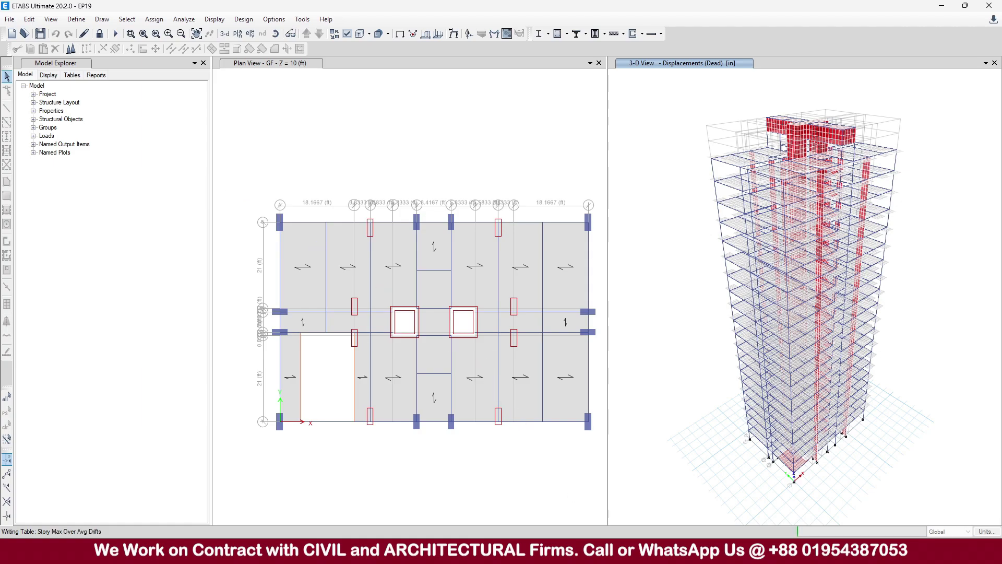
# Recheck the V/W percentage at the end of the Word calculation document, and return to ETABS.
pyautogui.click(720, 551)
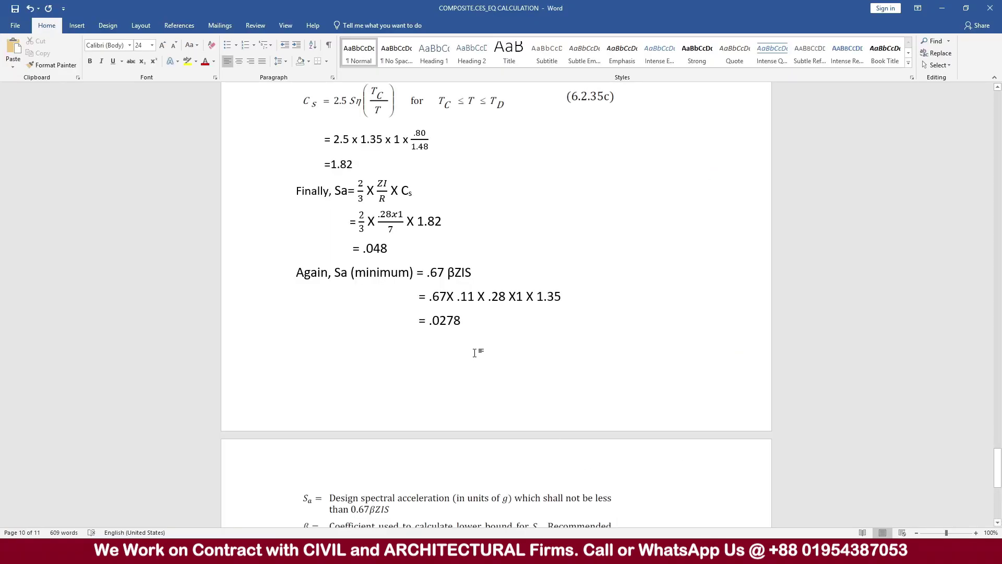
pyautogui.scroll(-9, 485, 366)
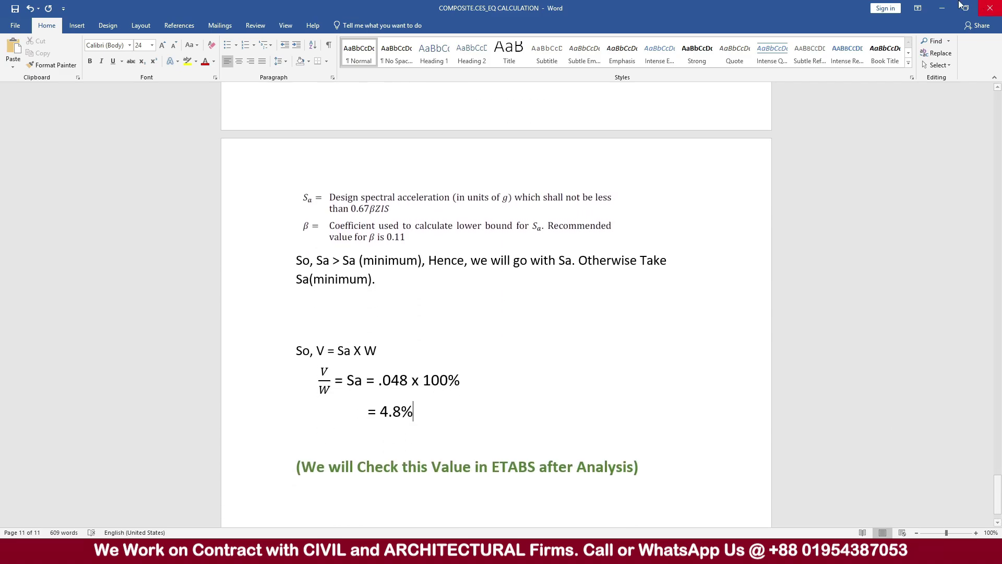
pyautogui.click(943, 7)
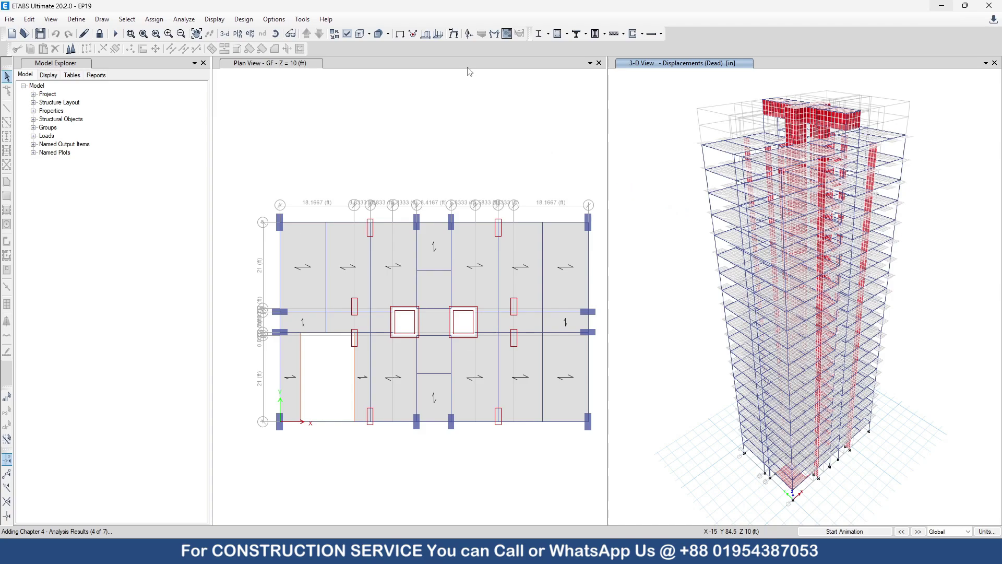
# Look through the project report's loads chapter for the seismic Calculated Base Shear table on page 271.
pyautogui.scroll(-4, 439, 224)
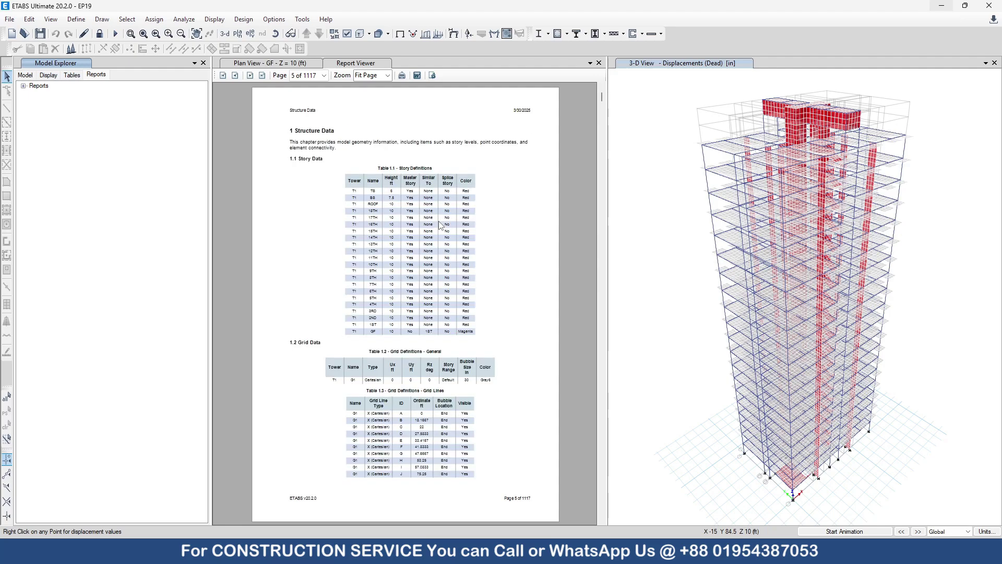
pyautogui.scroll(-18, 438, 224)
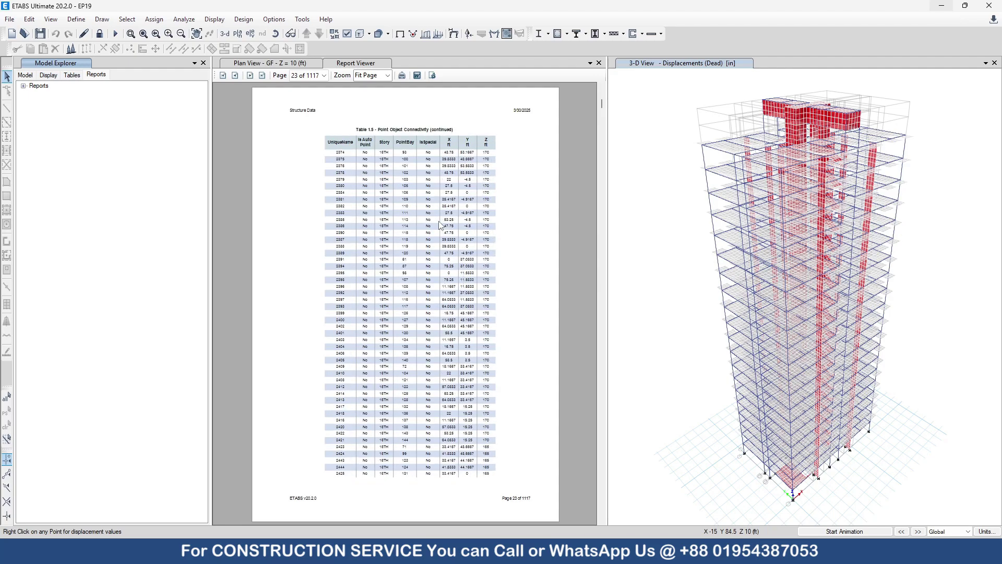
pyautogui.scroll(-20, 438, 224)
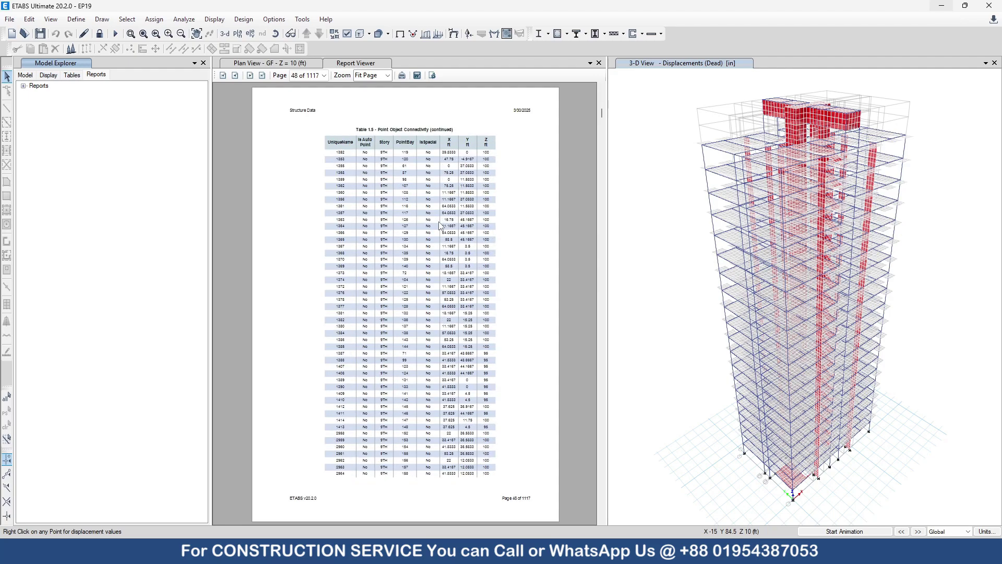
pyautogui.scroll(-20, 440, 225)
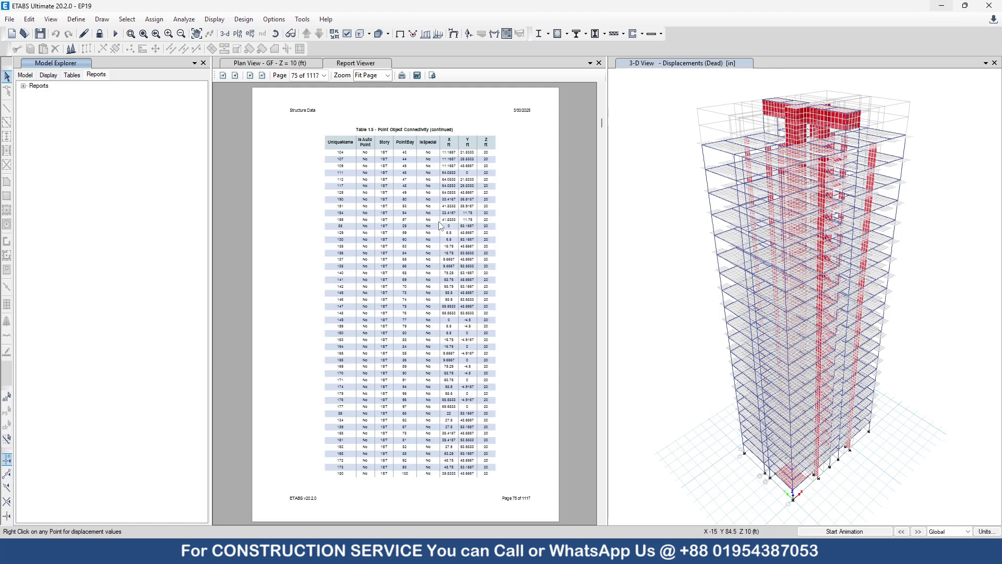
pyautogui.scroll(-18, 440, 226)
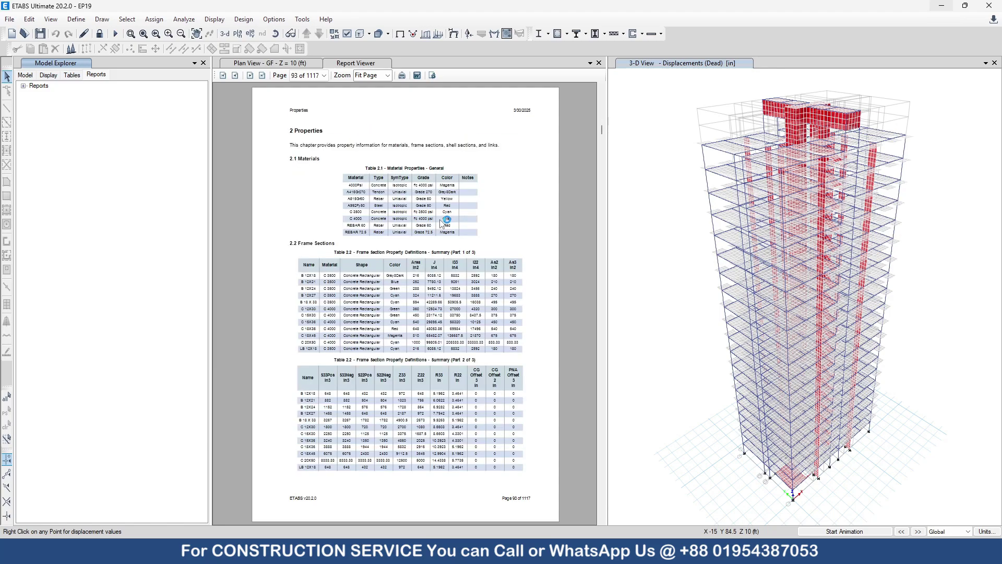
pyautogui.scroll(-4, 442, 224)
pyautogui.scroll(-20, 442, 223)
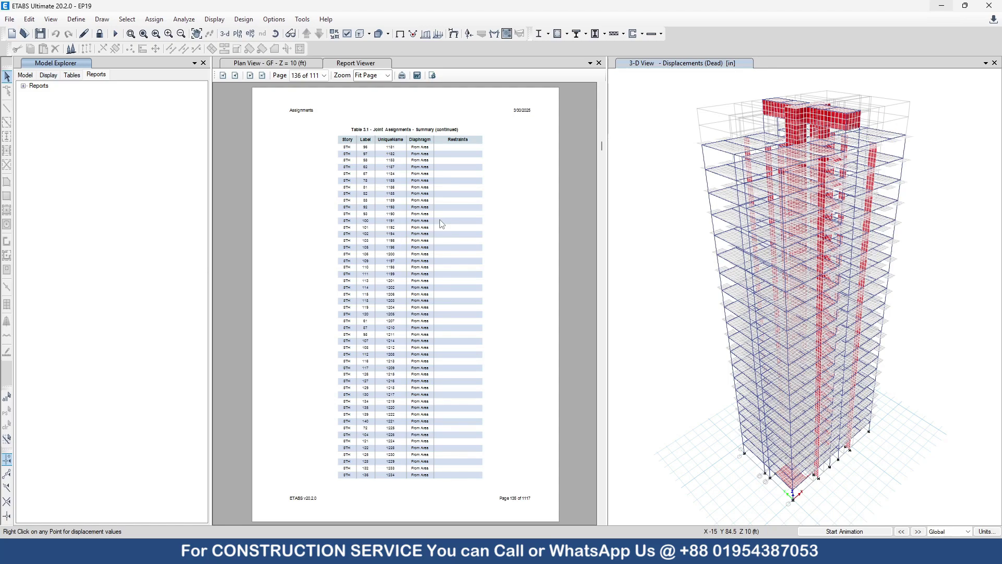
pyautogui.scroll(-20, 441, 224)
pyautogui.scroll(-20, 442, 223)
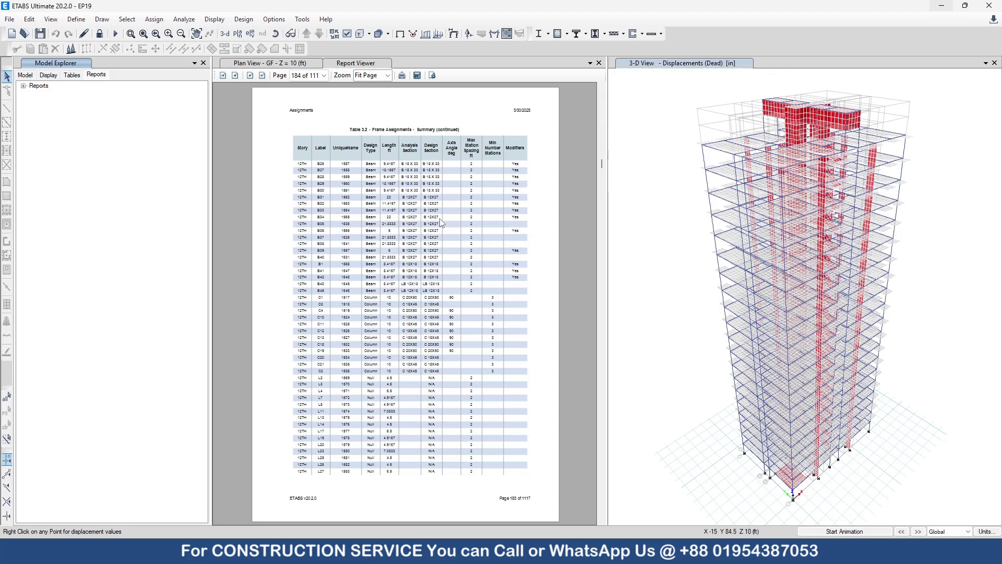
pyautogui.scroll(-20, 442, 224)
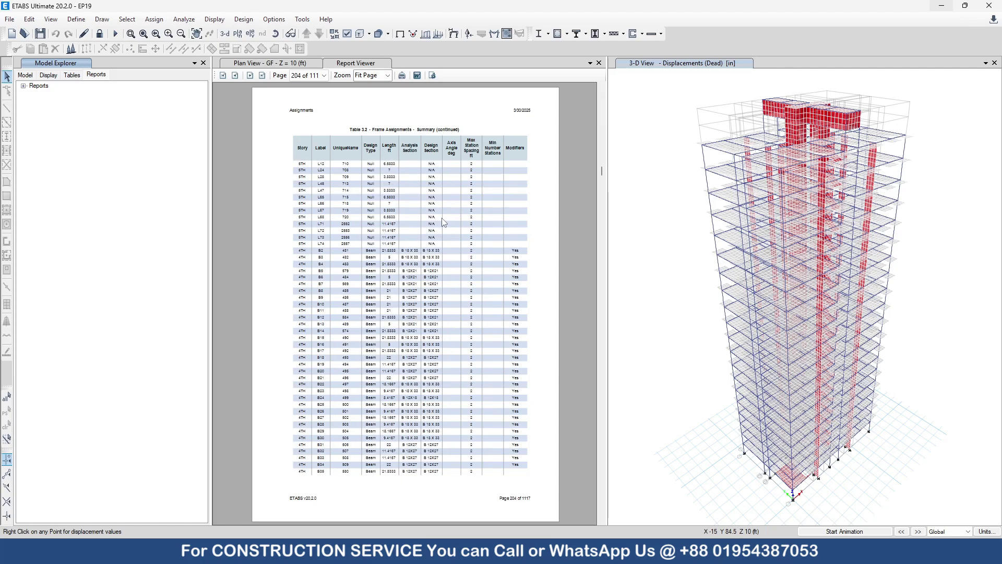
pyautogui.scroll(-20, 443, 223)
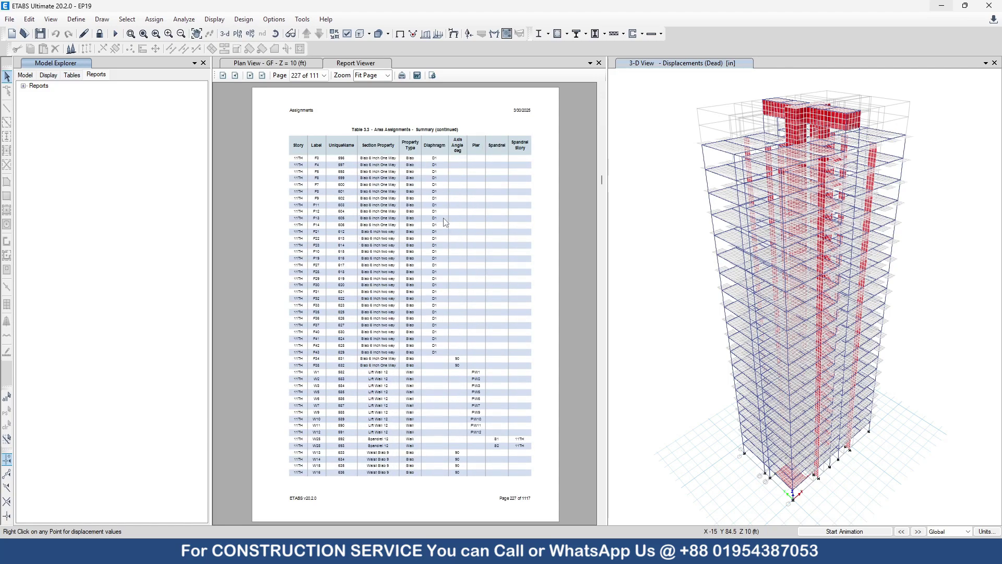
pyautogui.scroll(-18, 444, 218)
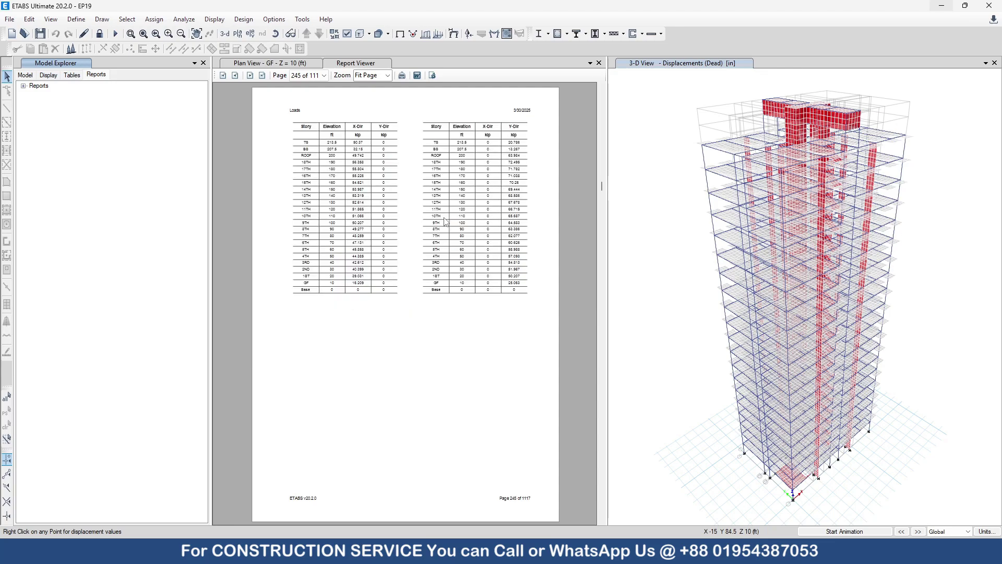
pyautogui.scroll(-1, 445, 222)
pyautogui.scroll(-4, 445, 222)
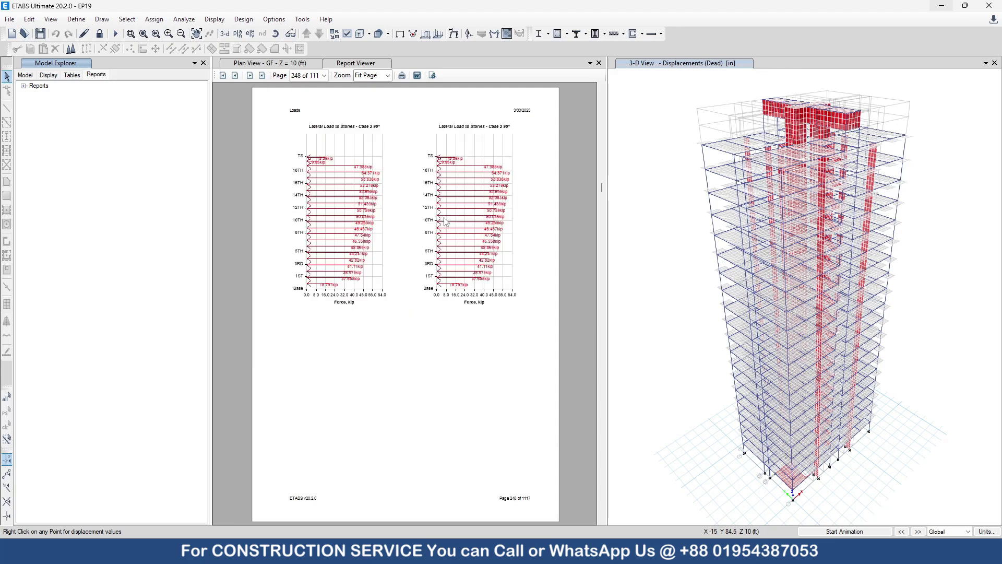
pyautogui.scroll(-5, 445, 222)
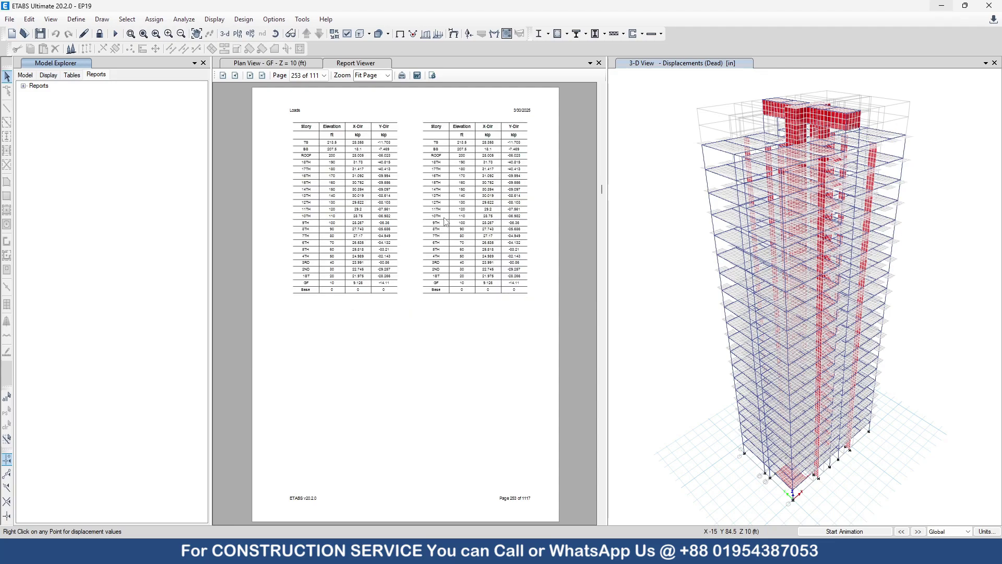
pyautogui.scroll(-4, 446, 221)
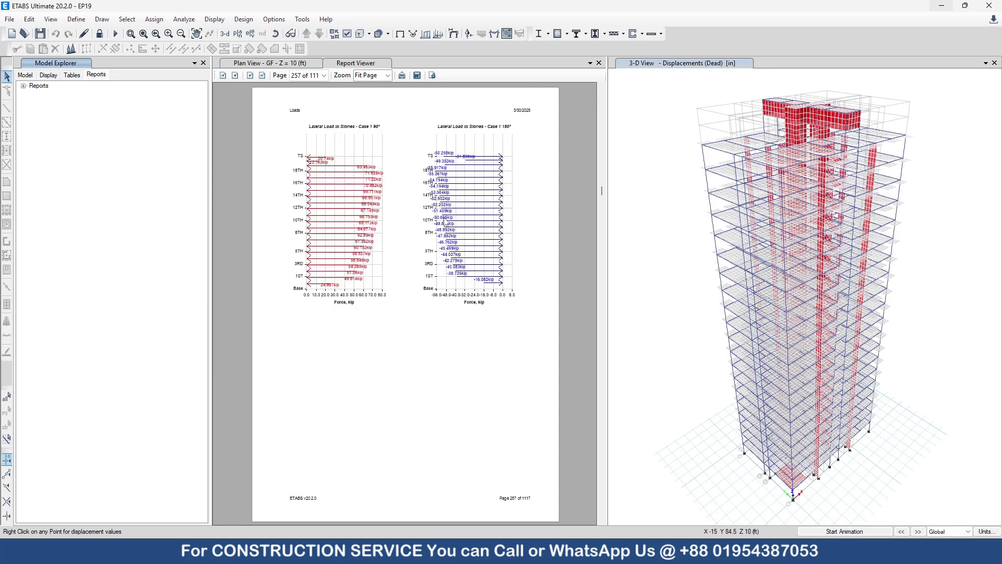
pyautogui.scroll(-5, 447, 222)
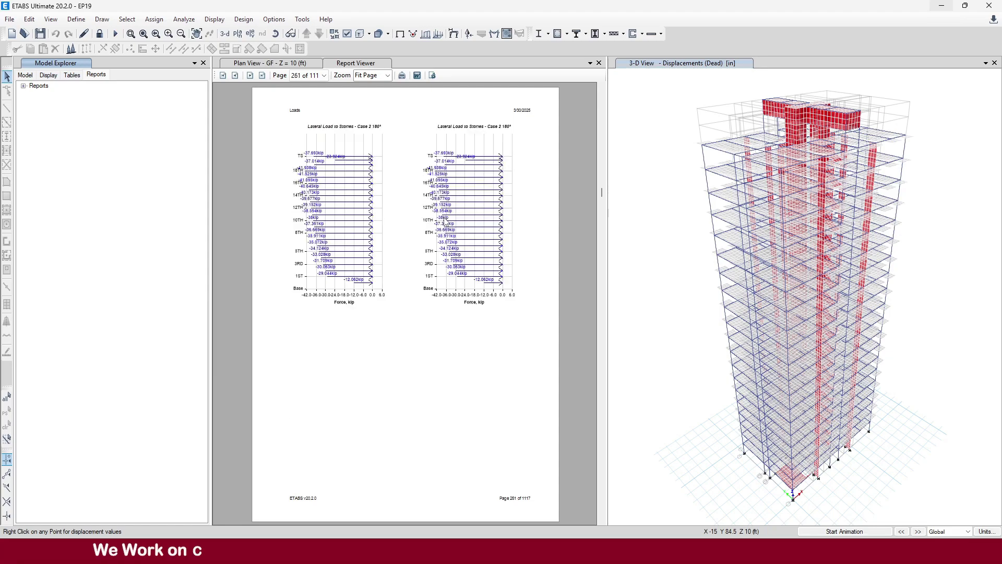
pyautogui.scroll(-4, 446, 222)
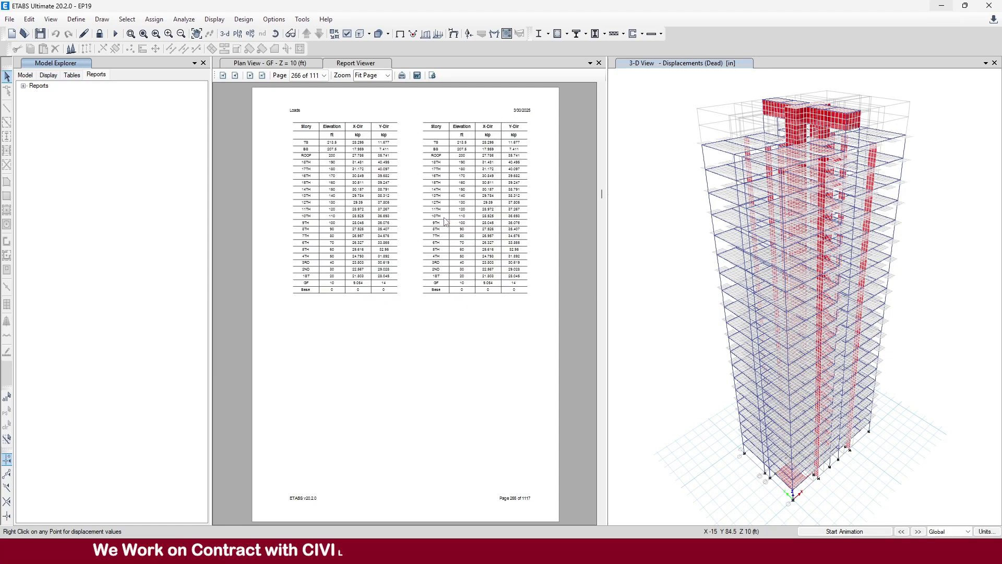
pyautogui.scroll(-3, 446, 222)
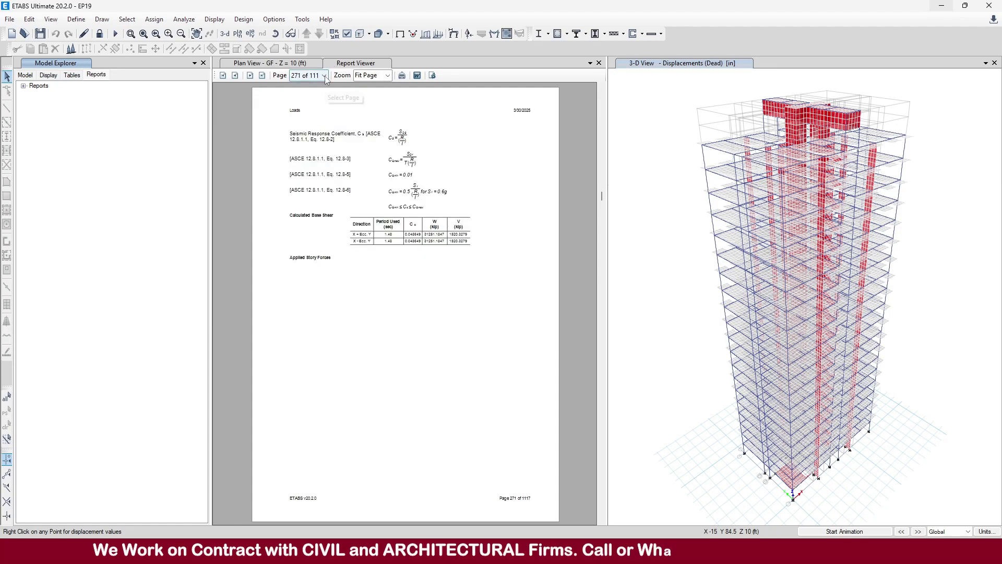
# Enlarge the report page to 150% to read the Cs, W and V values of the Calculated Base Shear table.
pyautogui.click(388, 76)
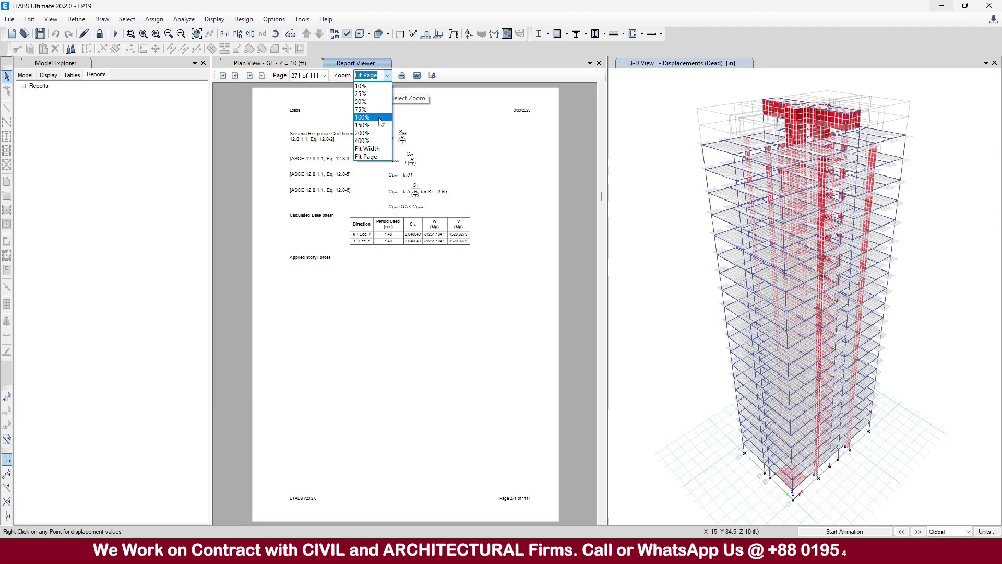
pyautogui.click(365, 117)
pyautogui.click(376, 74)
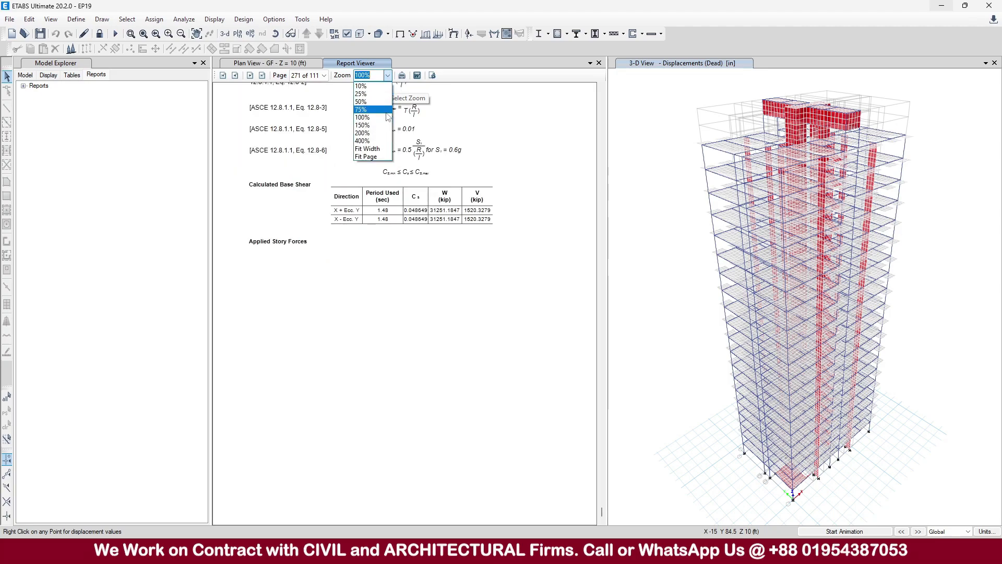
pyautogui.click(384, 126)
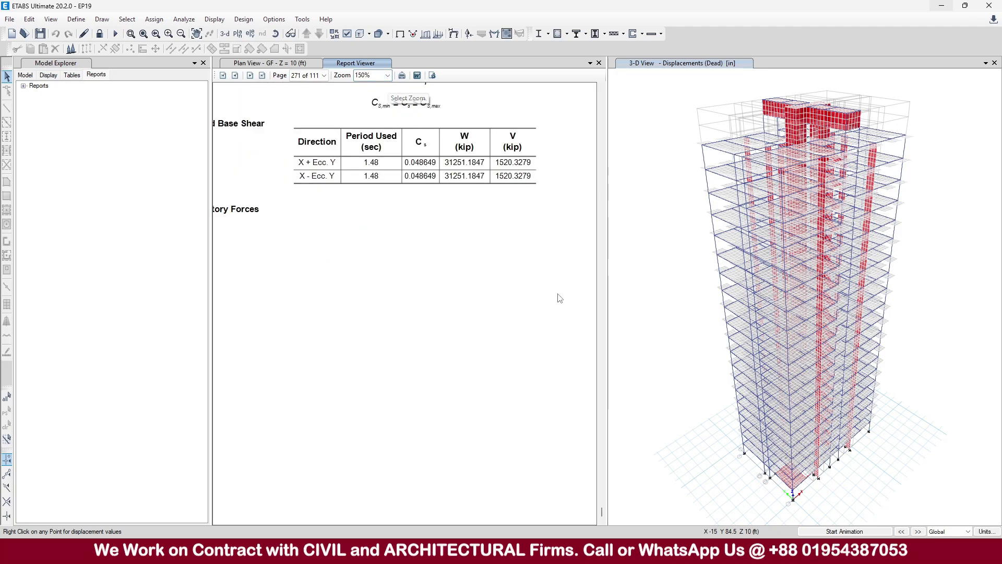
# Bring up the Casio calculator, clear the previous calculation and enter the X-direction base shear V of 1520.3279 kip.
pyautogui.click(633, 551)
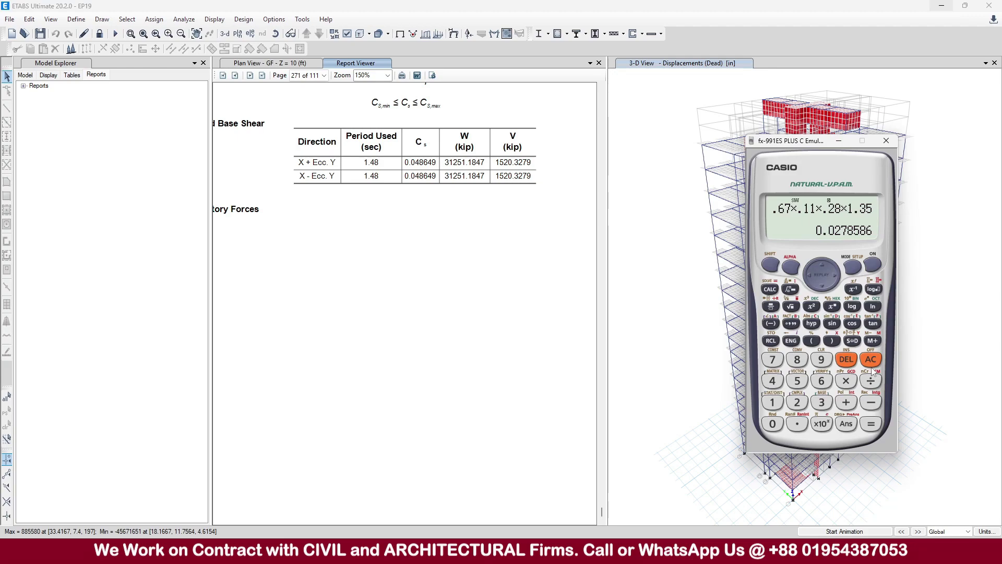
pyautogui.click(871, 359)
pyautogui.click(773, 402)
pyautogui.click(797, 381)
pyautogui.click(796, 402)
pyautogui.click(773, 423)
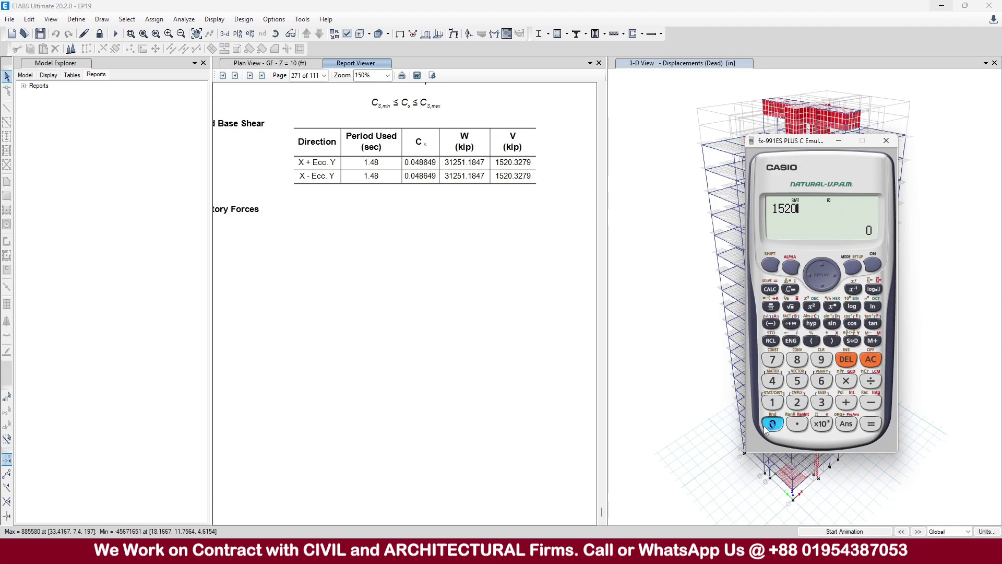
pyautogui.click(822, 402)
pyautogui.click(797, 402)
pyautogui.click(773, 359)
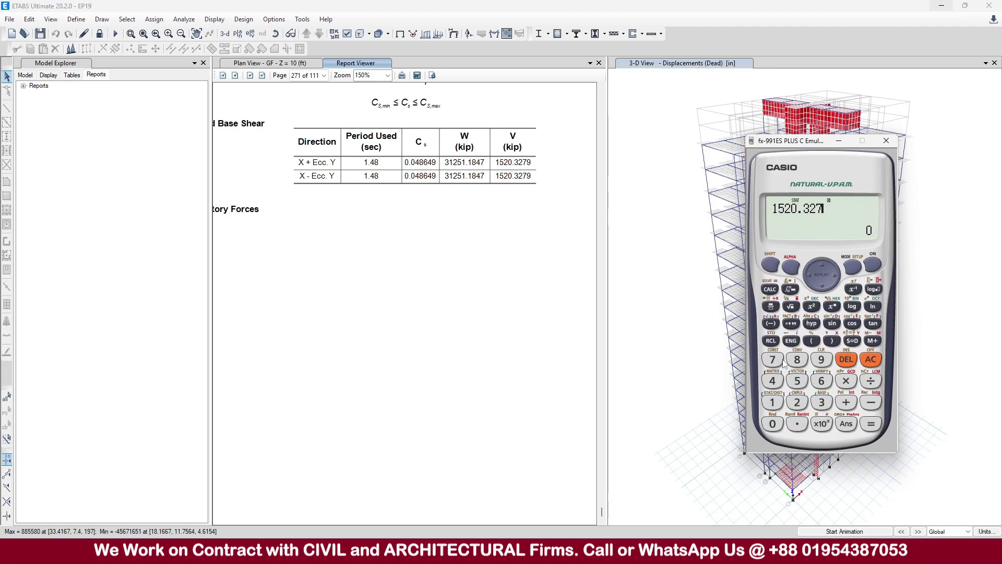
# Divide the X-direction base shear by the weight W of 31251.1847 kip and evaluate the ratio.
pyautogui.click(871, 381)
pyautogui.click(772, 403)
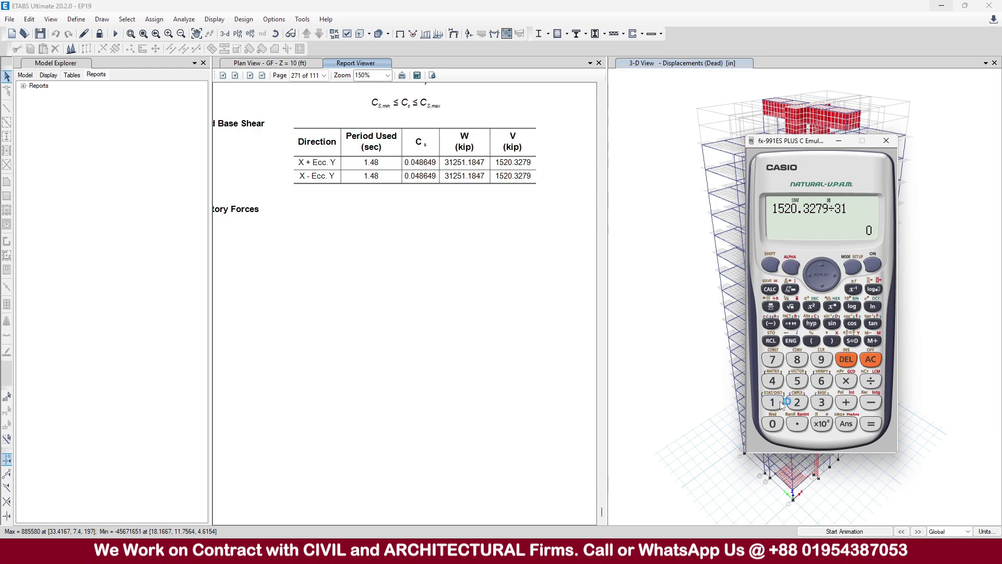
pyautogui.click(797, 402)
pyautogui.click(774, 403)
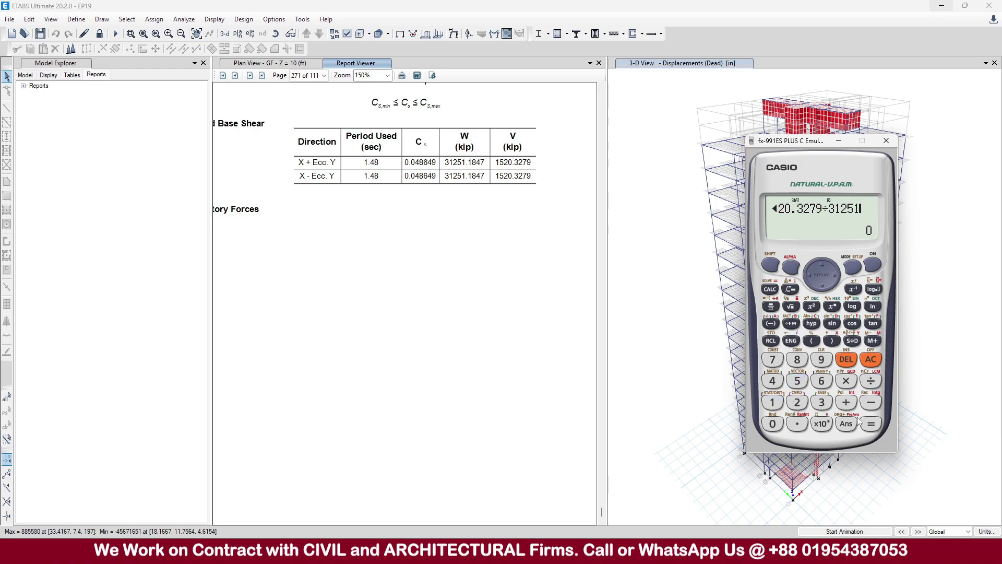
pyautogui.click(796, 424)
pyautogui.click(773, 403)
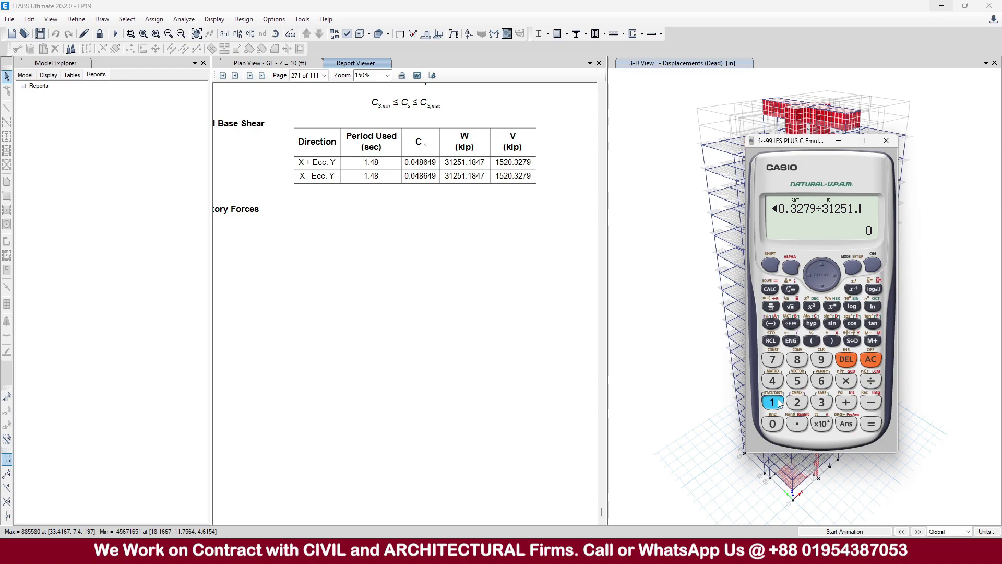
pyautogui.click(797, 359)
pyautogui.click(773, 380)
pyautogui.click(774, 360)
pyautogui.click(871, 424)
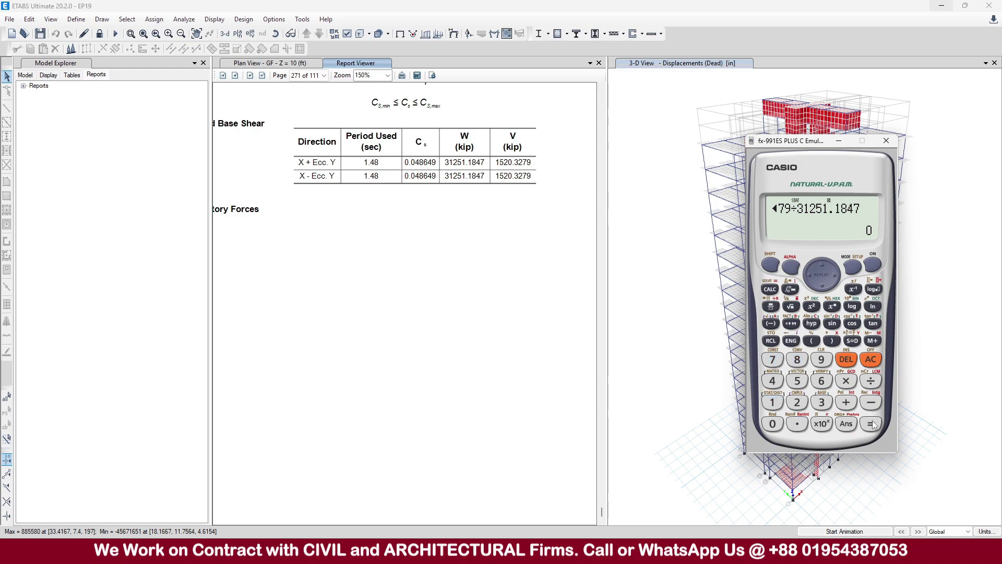
# Multiply the X-direction V/W ratio by 100 and compare the percentage with the value in the Word calculation document.
pyautogui.click(847, 381)
pyautogui.click(774, 405)
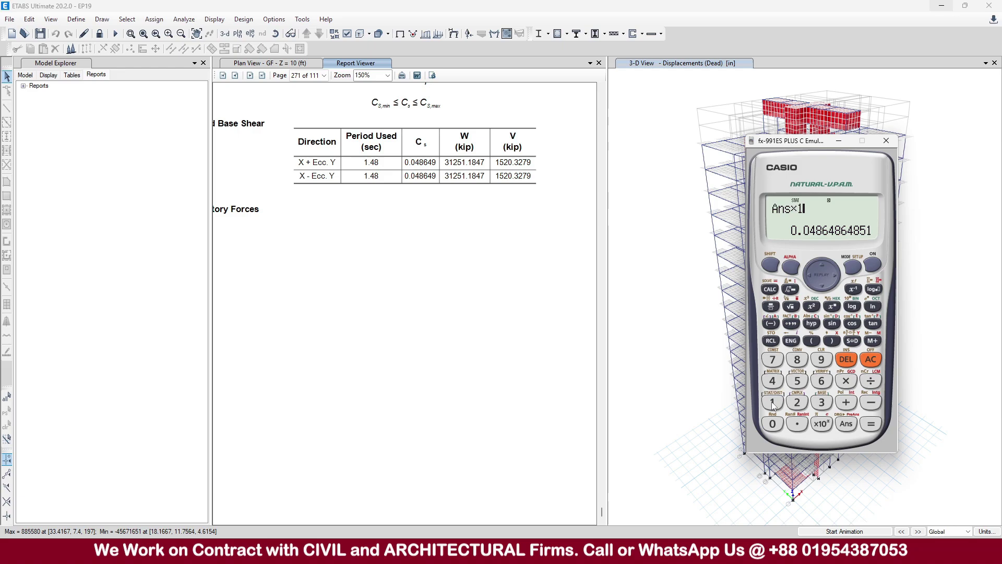
pyautogui.click(774, 425)
pyautogui.click(695, 551)
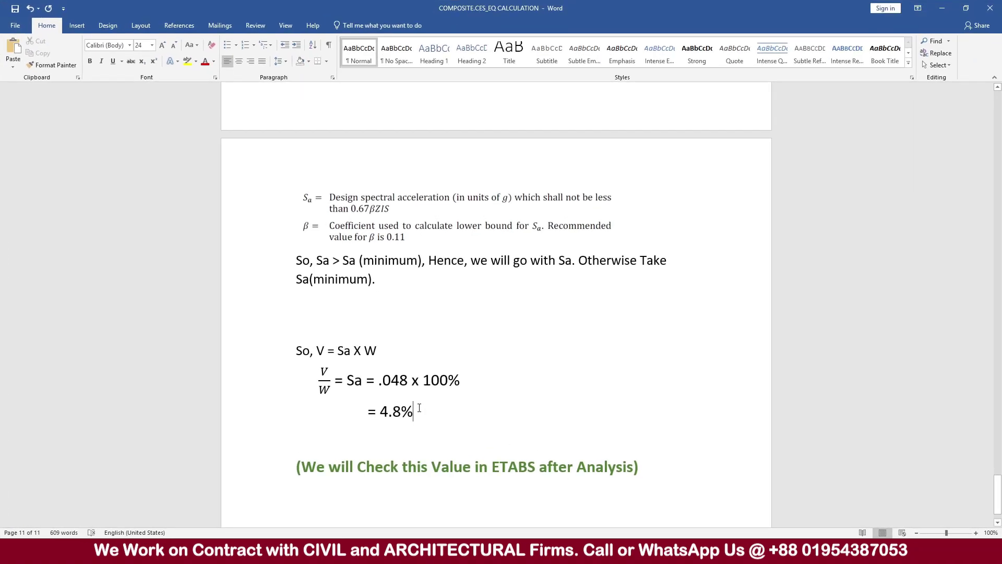
pyautogui.click(943, 9)
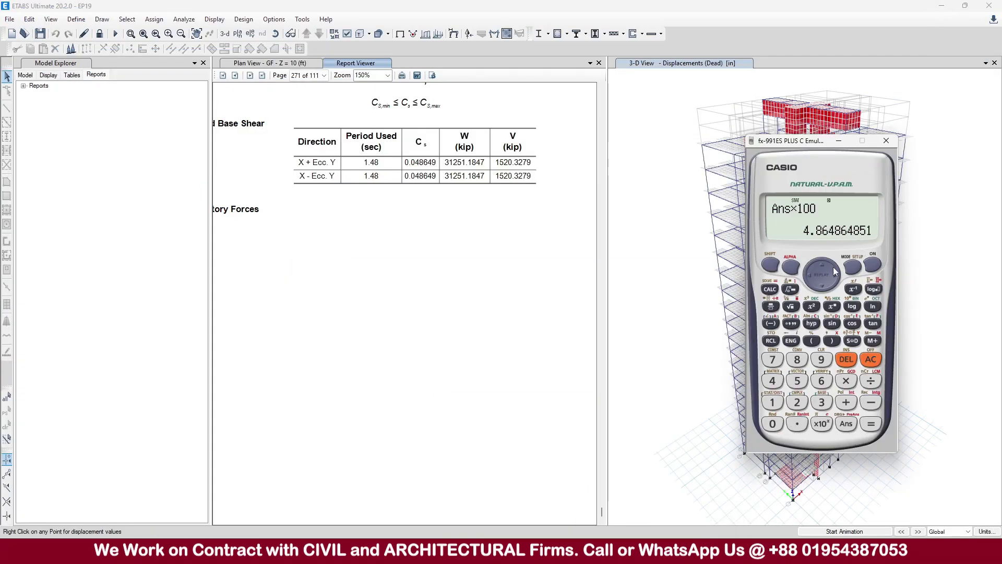
# Clear the calculator and find the Y-direction Calculated Base Shear table on page 274 of the project report.
pyautogui.click(871, 359)
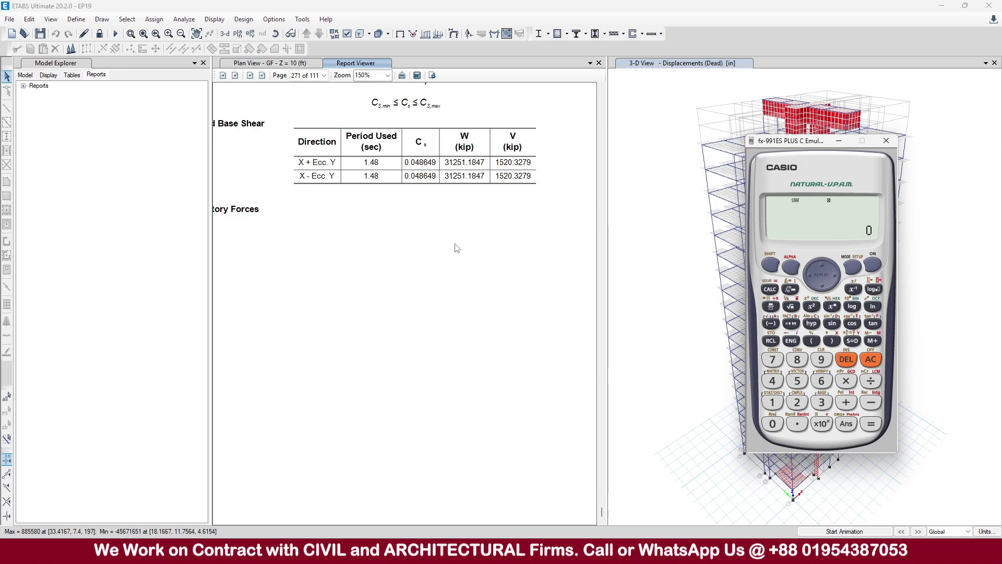
pyautogui.scroll(-5, 458, 250)
pyautogui.scroll(-10, 459, 251)
pyautogui.click(349, 167)
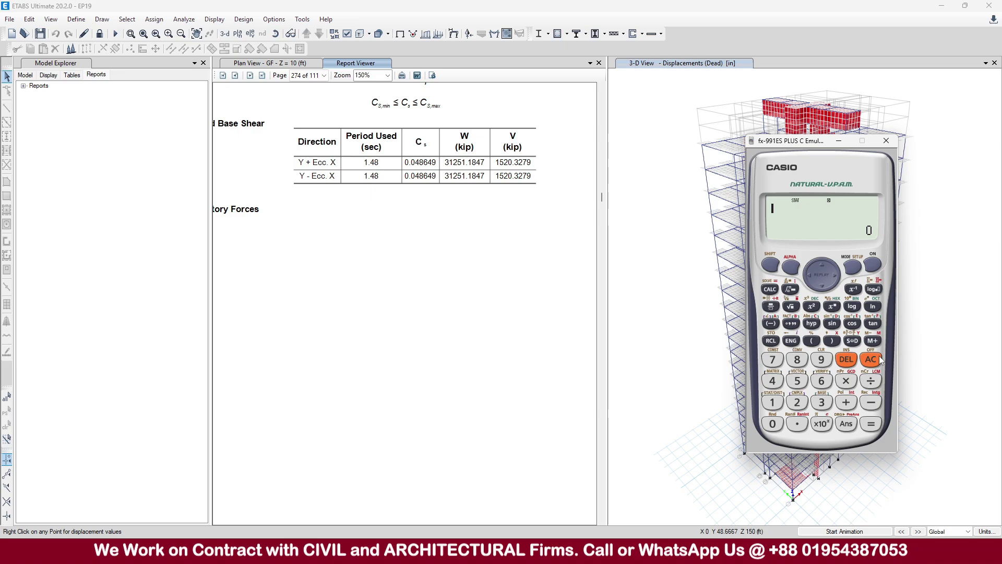
# Enter the Y-direction base shear V of 1520.3279 kip in the calculator.
pyautogui.click(774, 402)
pyautogui.click(798, 405)
pyautogui.click(774, 423)
pyautogui.click(793, 406)
# Divide the Y-direction base shear by the weight W of 31251.1847 kip and evaluate the ratio.
pyautogui.click(819, 405)
pyautogui.click(773, 403)
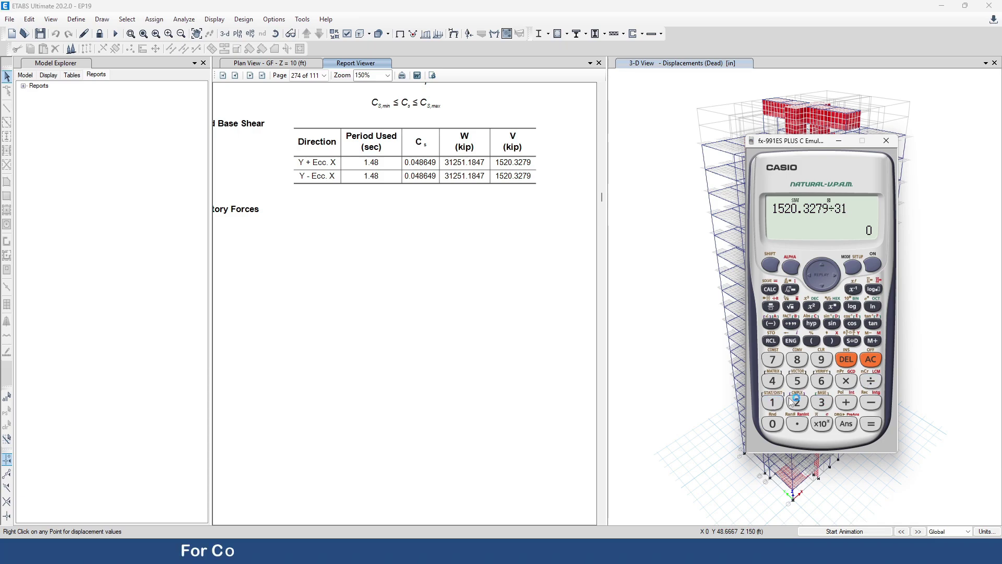
pyautogui.click(797, 403)
pyautogui.click(798, 381)
pyautogui.click(773, 402)
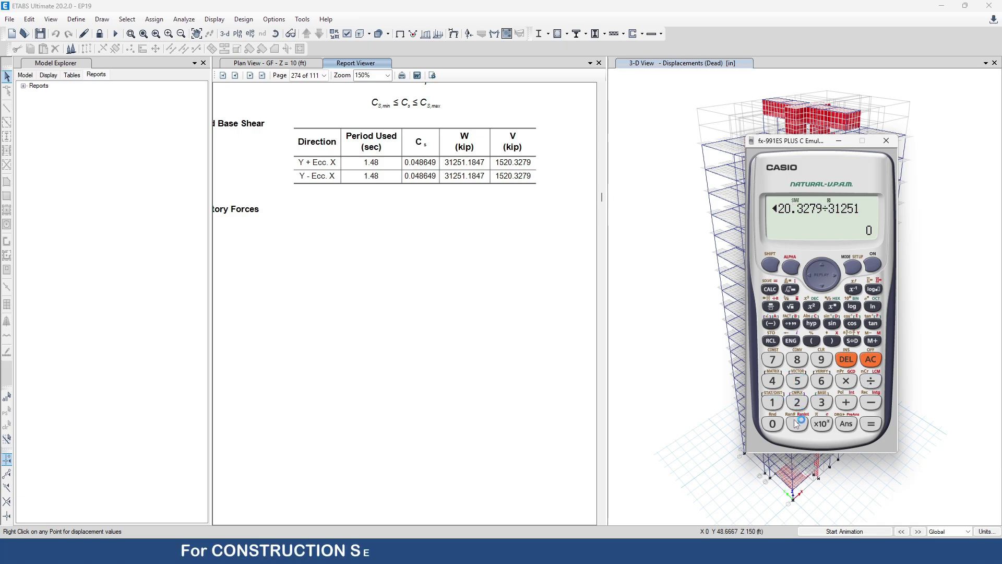
pyautogui.click(794, 419)
pyautogui.click(773, 403)
pyautogui.click(797, 359)
pyautogui.click(773, 381)
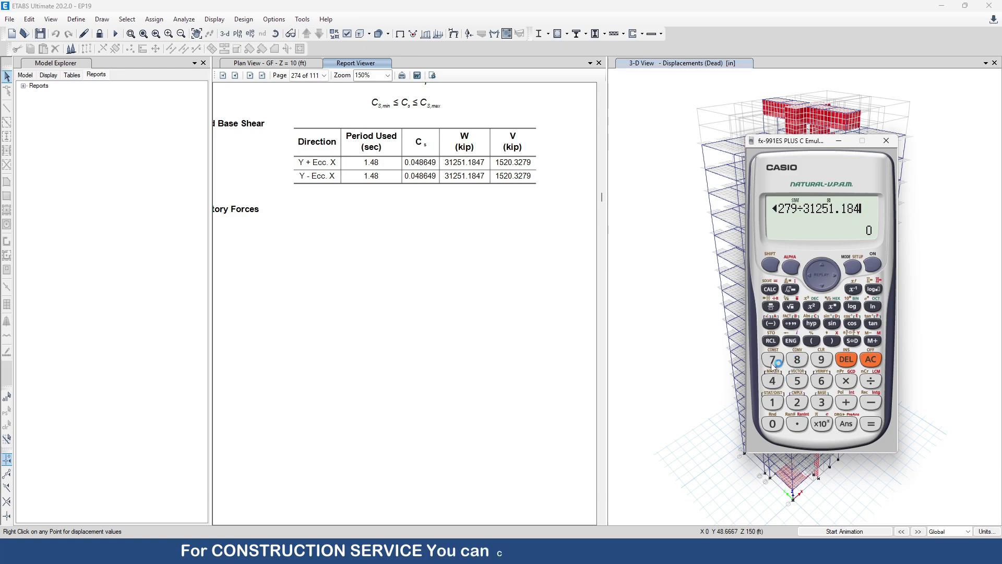
pyautogui.click(773, 360)
pyautogui.click(864, 422)
# Multiply the Y-direction V/W ratio by 100 to express it as a percentage.
pyautogui.click(846, 380)
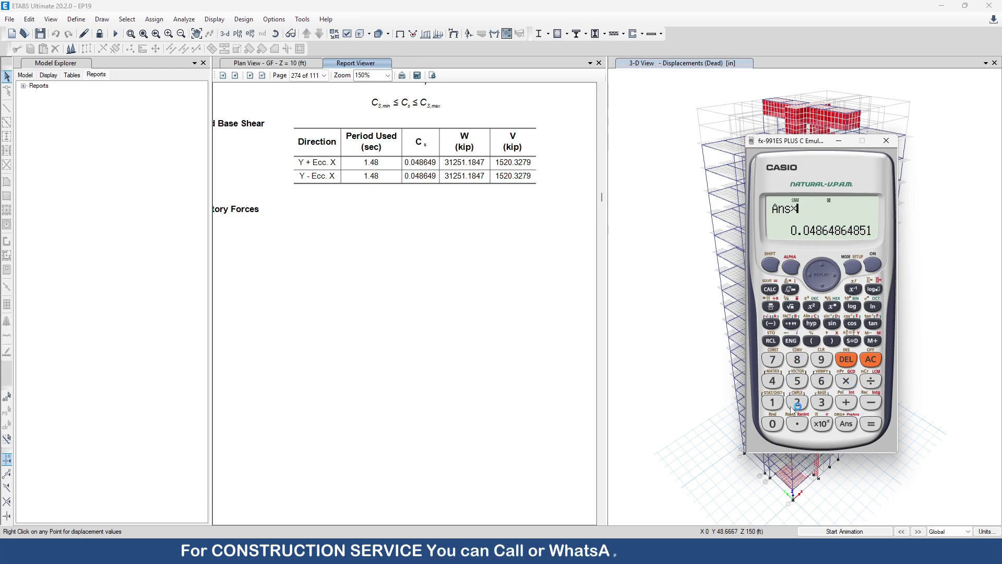
pyautogui.click(773, 402)
pyautogui.click(773, 424)
pyautogui.click(773, 424)
pyautogui.click(871, 424)
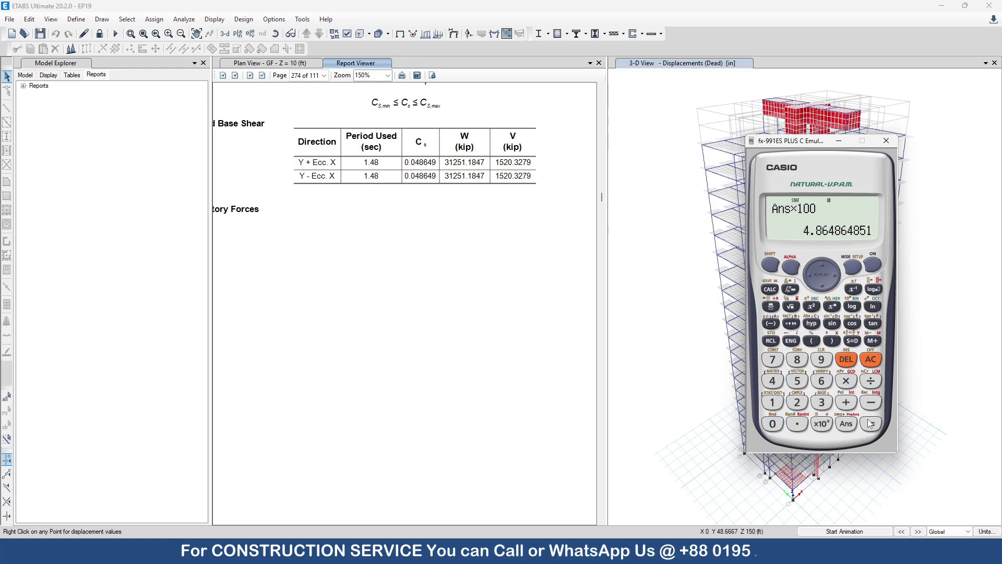
# Close the calculator and the project report to return to the ground floor plan view.
pyautogui.click(886, 141)
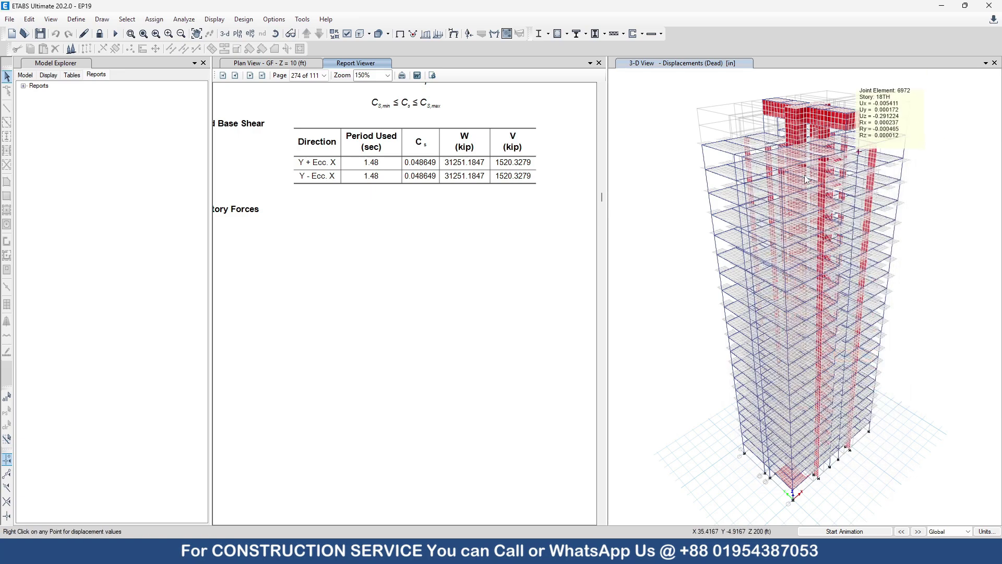
pyautogui.scroll(-10, 453, 375)
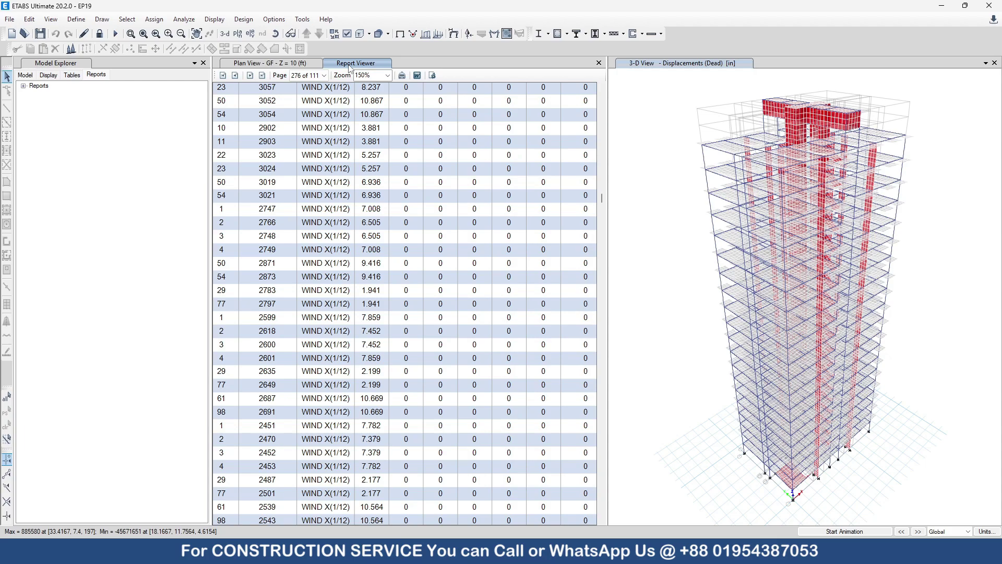
pyautogui.click(598, 63)
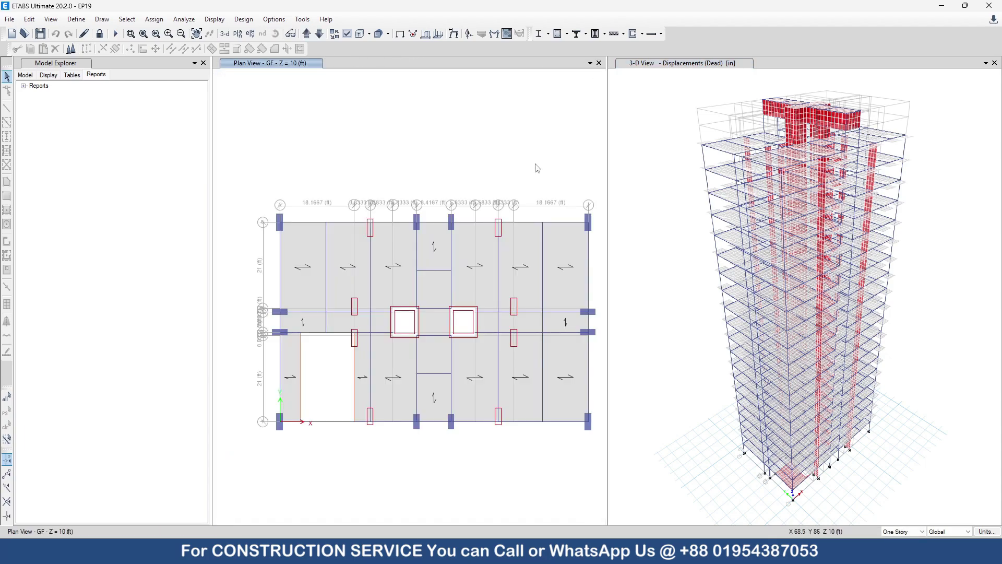